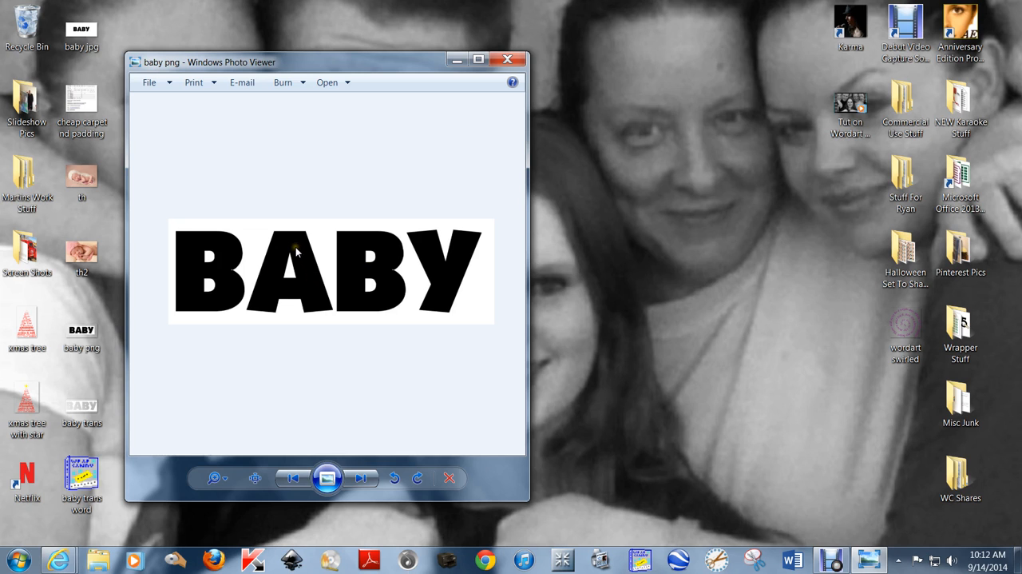
- Close the picture preview, switch to WrapCandy and create a new label with no preset, 8 inches wide and 3.5 inches high
{"action": "left_click", "coordinate": [507, 59]}
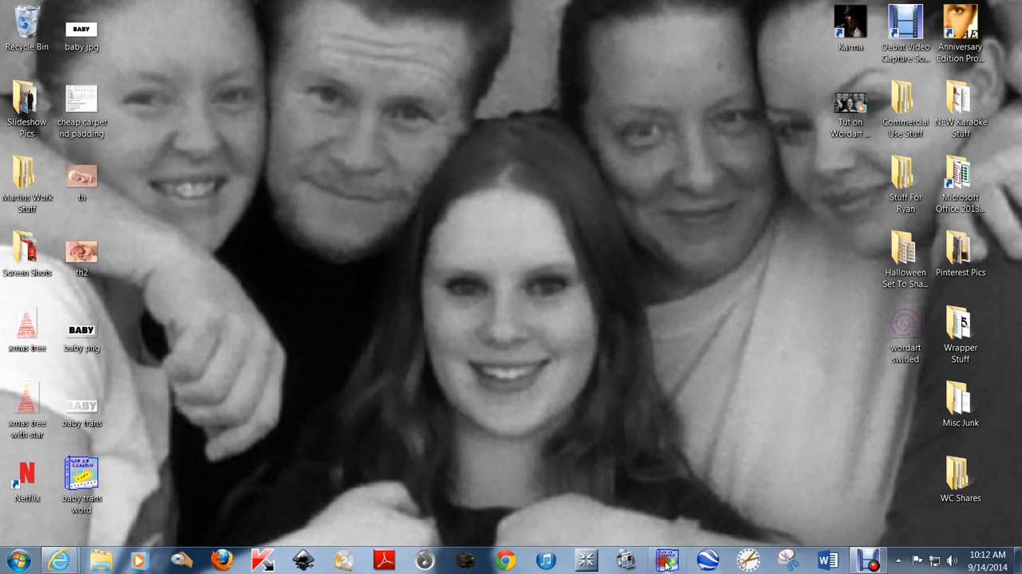
{"action": "left_click", "coordinate": [667, 561]}
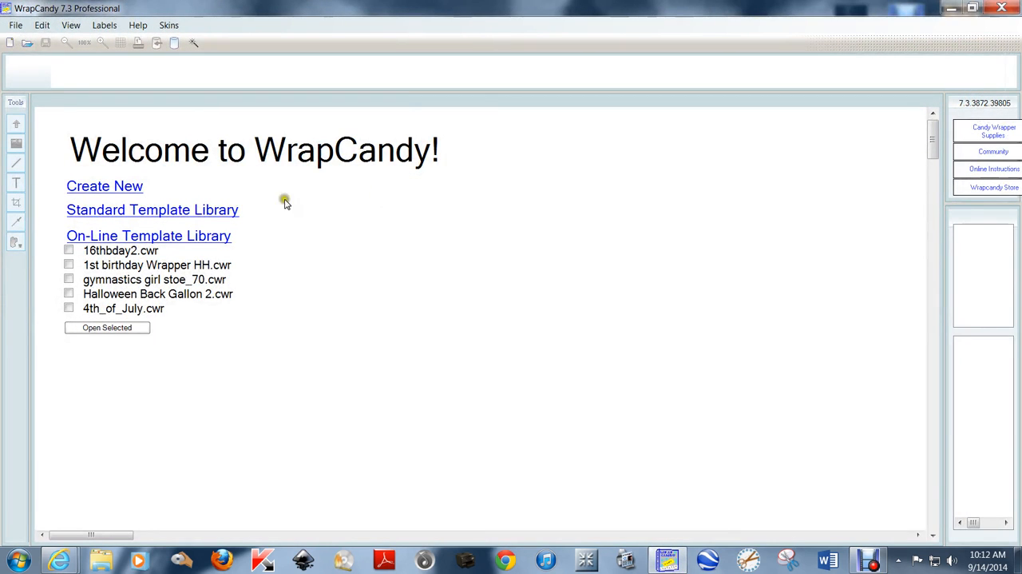
{"action": "left_click", "coordinate": [120, 187]}
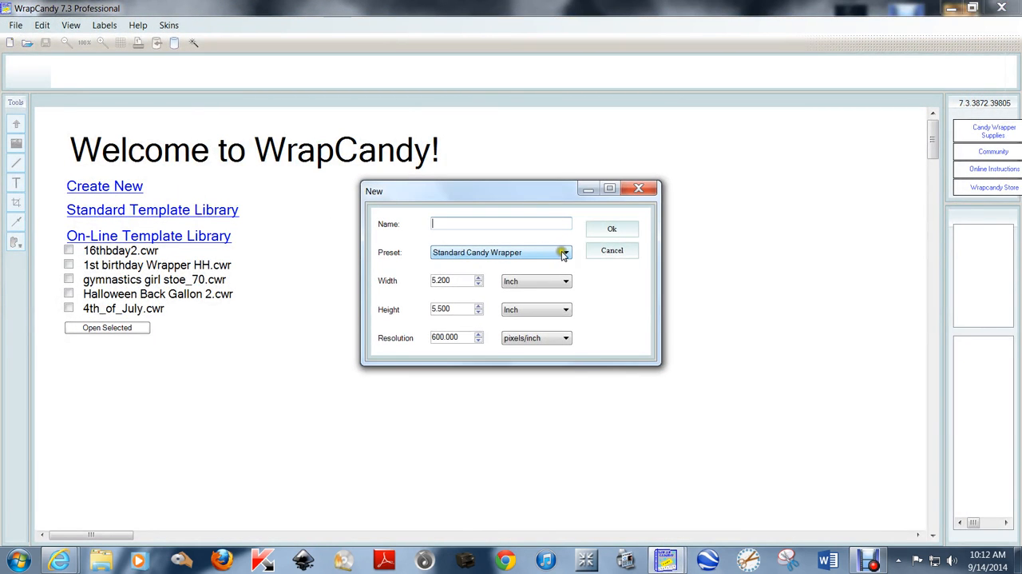
{"action": "left_click", "coordinate": [564, 253]}
{"action": "left_click", "coordinate": [474, 266]}
{"action": "double_click", "coordinate": [455, 280]}
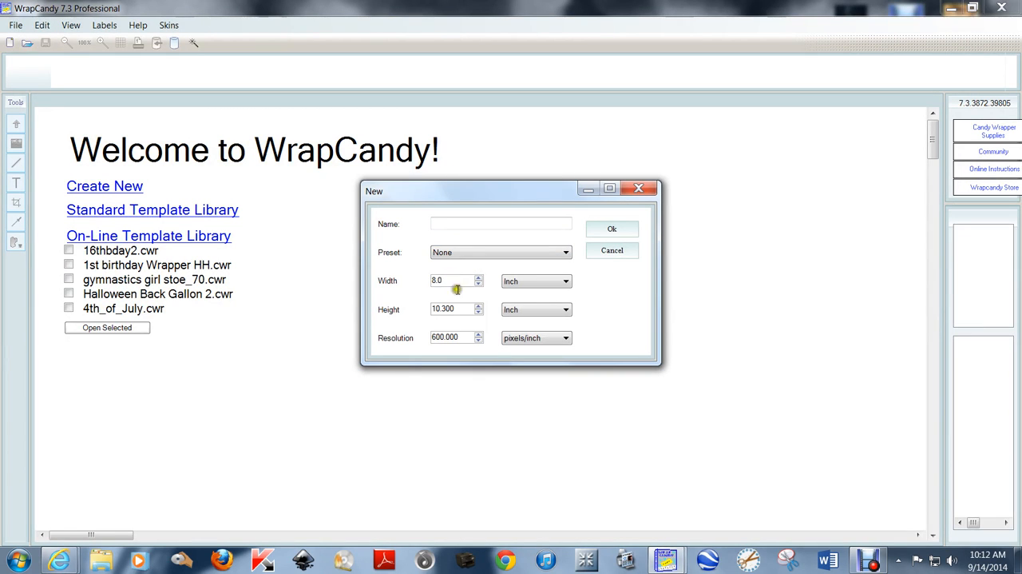
{"action": "double_click", "coordinate": [465, 309]}
{"action": "left_click", "coordinate": [612, 228]}
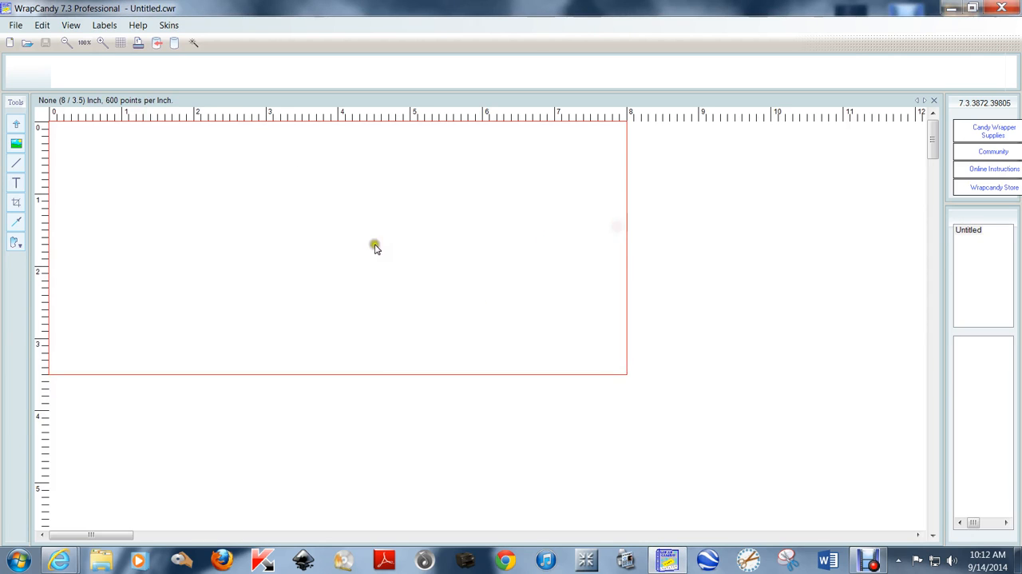
{"action": "right_click", "coordinate": [268, 255]}
{"action": "left_click", "coordinate": [333, 367]}
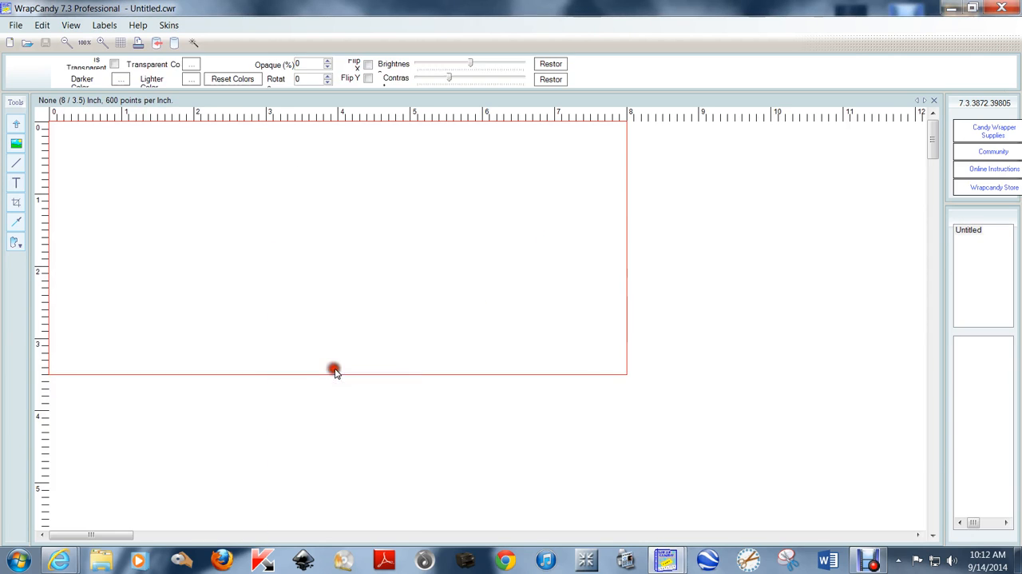
{"action": "left_click", "coordinate": [679, 226]}
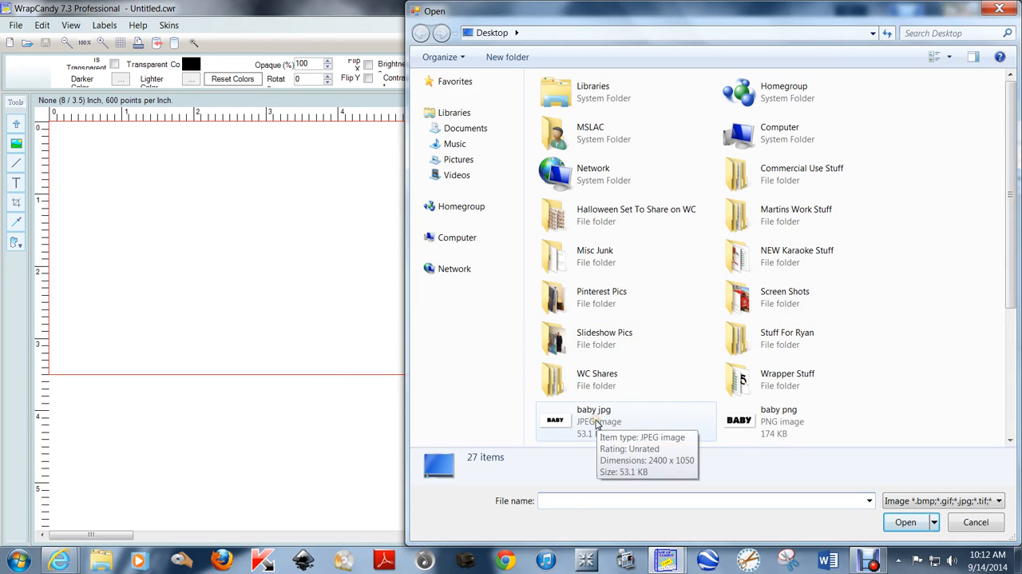
{"action": "double_click", "coordinate": [599, 421]}
{"action": "left_click_drag", "start_coordinate": [540, 342], "coordinate": [337, 212]}
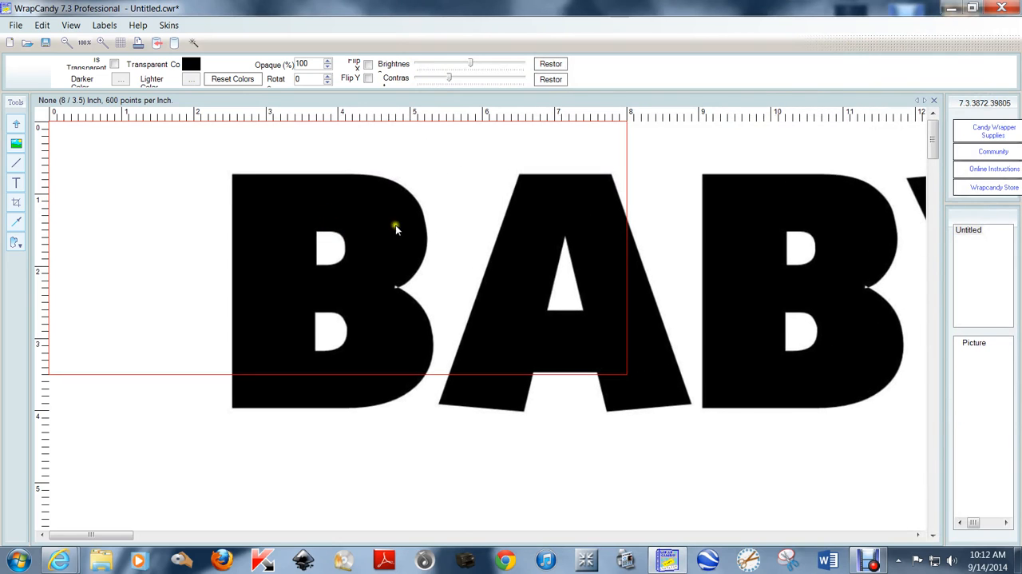
{"action": "left_click", "coordinate": [360, 197]}
{"action": "left_click", "coordinate": [42, 25]}
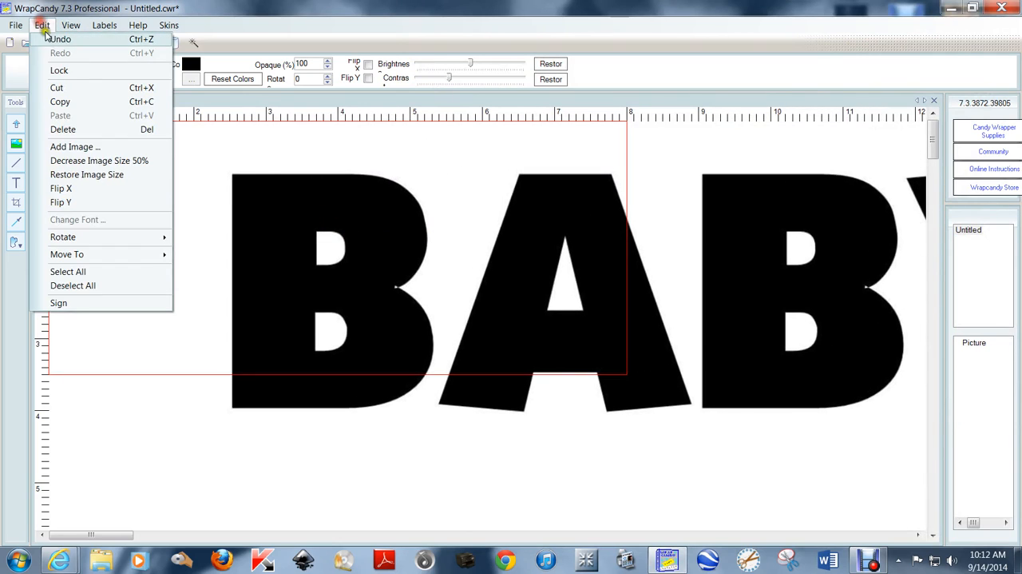
{"action": "left_click", "coordinate": [64, 129]}
- Add the baby png image from the Desktop to the label and decrease its size by 50%
{"action": "right_click", "coordinate": [393, 254]}
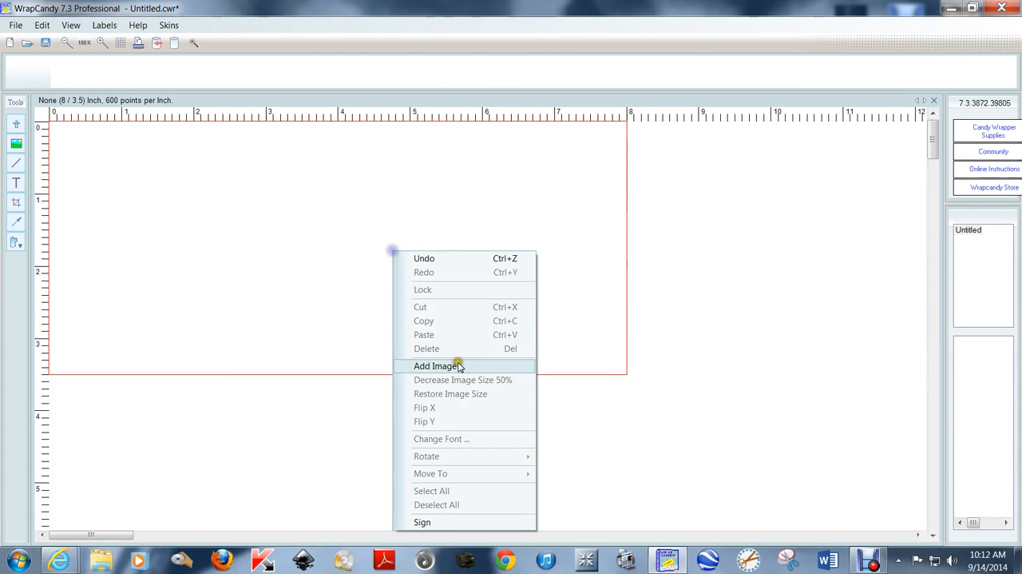
{"action": "left_click", "coordinate": [457, 364]}
{"action": "left_click", "coordinate": [701, 227]}
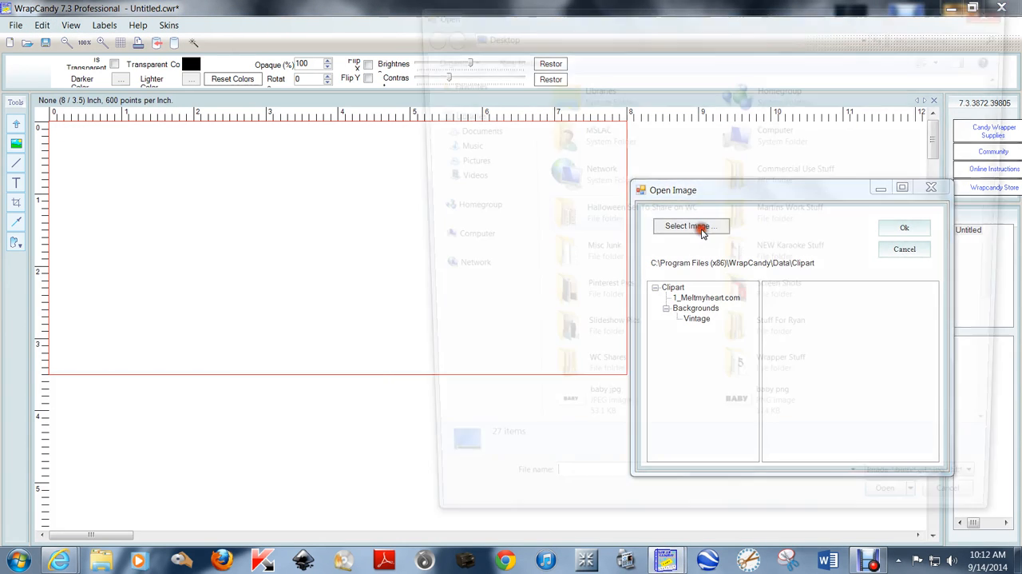
{"action": "double_click", "coordinate": [764, 423]}
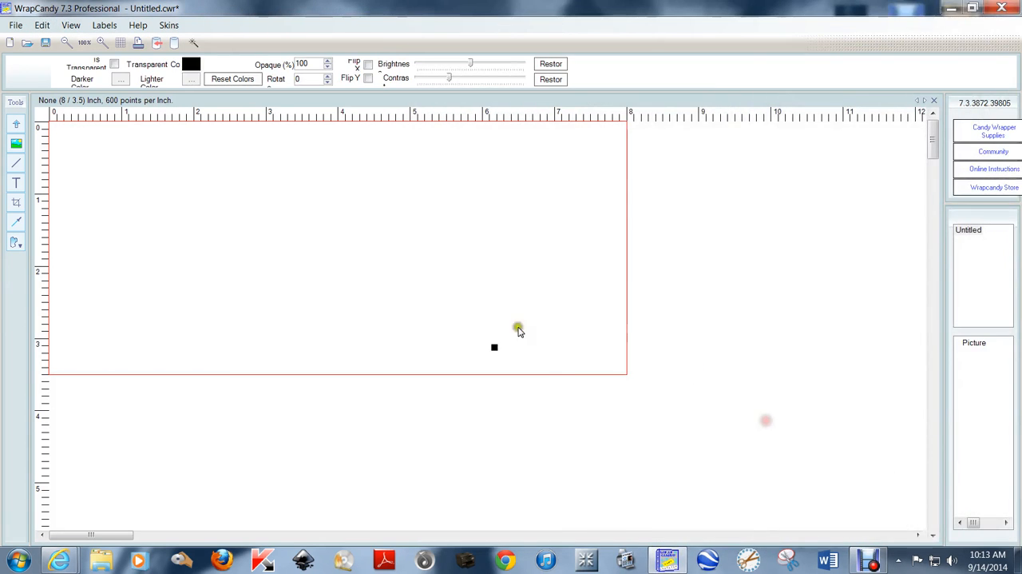
{"action": "right_click", "coordinate": [460, 304]}
{"action": "left_click", "coordinate": [548, 393]}
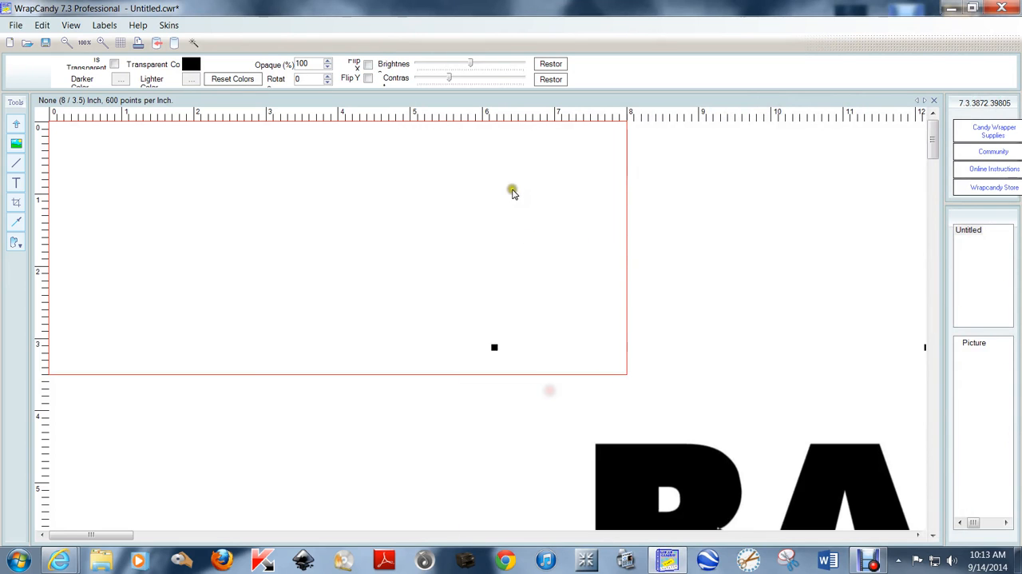
- Move and scale down the BABY picture so the whole word fits centred inside the label outline
{"action": "left_click_drag", "start_coordinate": [644, 466], "coordinate": [184, 201]}
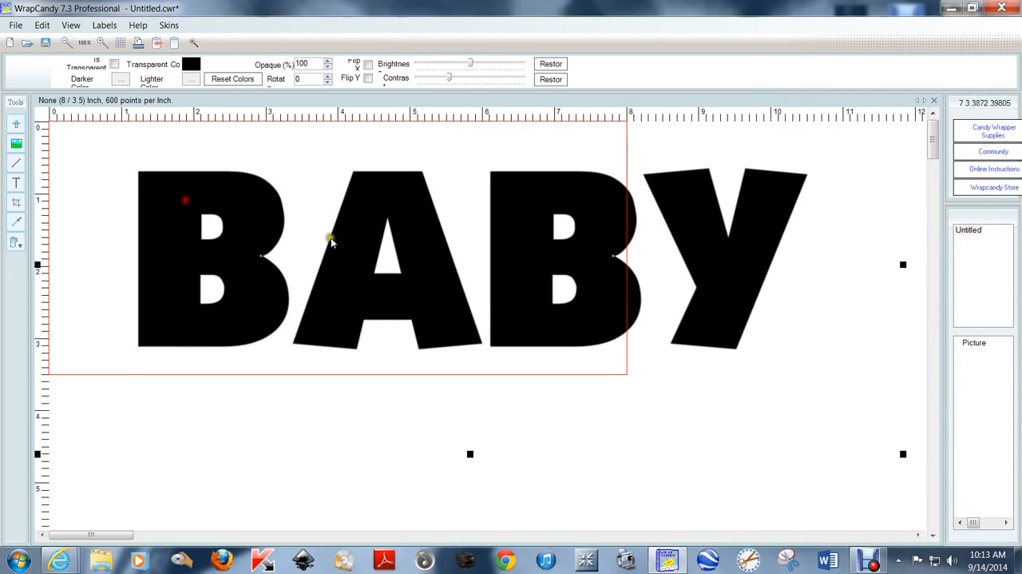
{"action": "left_click_drag", "start_coordinate": [451, 294], "coordinate": [376, 284]}
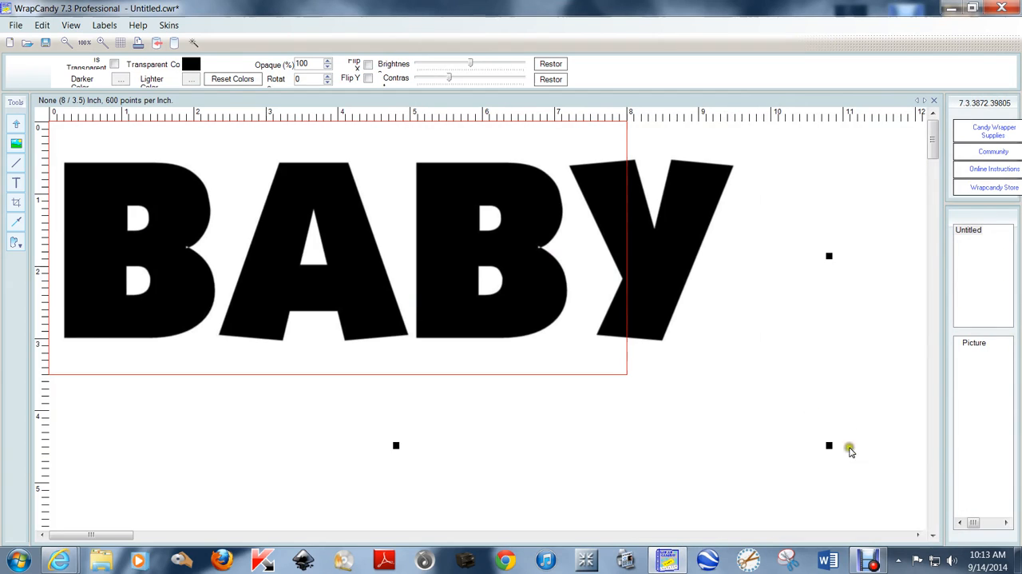
{"action": "left_click_drag", "start_coordinate": [828, 447], "coordinate": [678, 382]}
{"action": "left_click_drag", "start_coordinate": [450, 221], "coordinate": [439, 251]}
{"action": "left_click", "coordinate": [789, 248]}
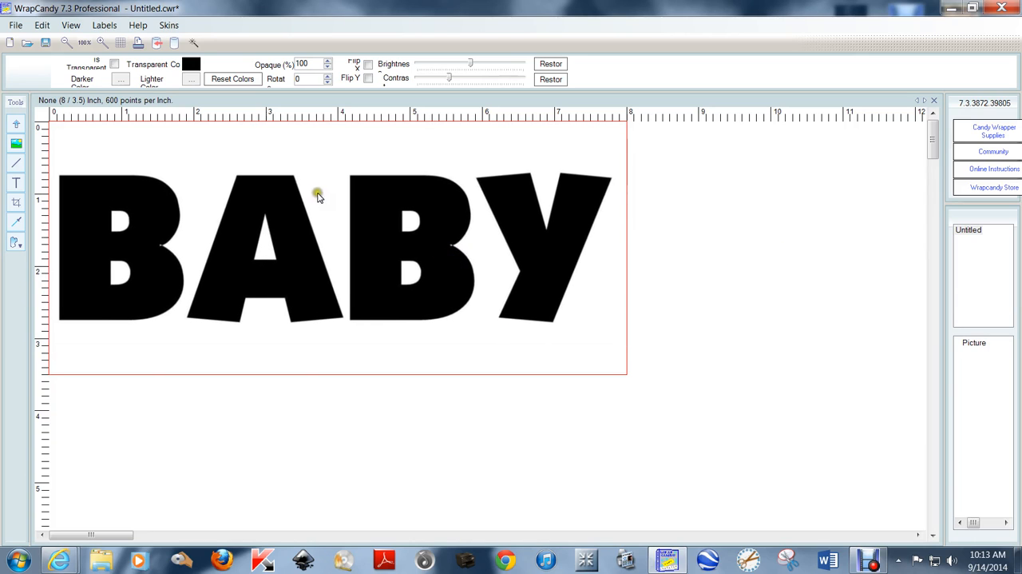
- Draw an upright ellipse about 0.8 × 1.7 inches, fill it black and place it over the holes of the second B
{"action": "left_click", "coordinate": [13, 244]}
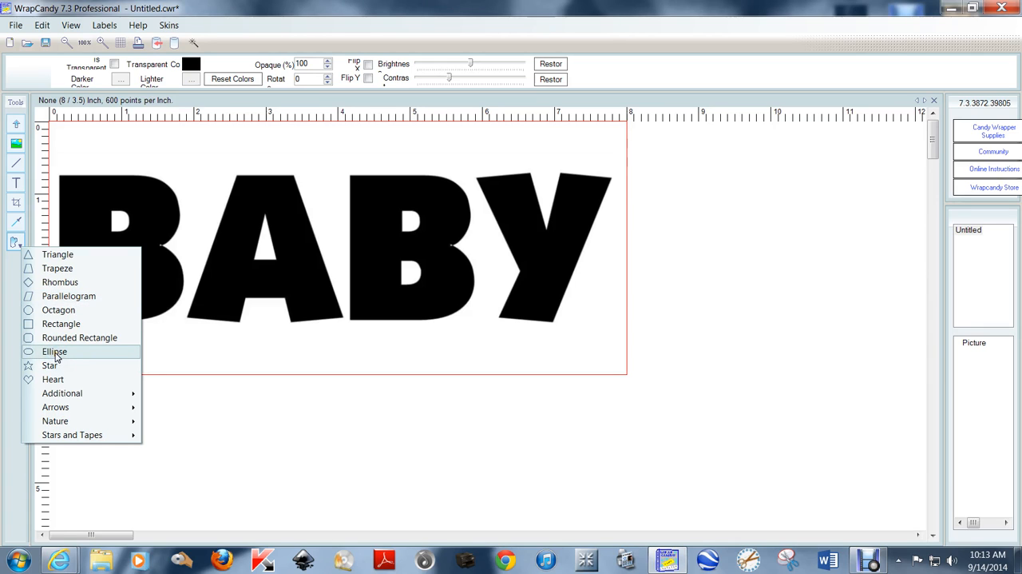
{"action": "left_click", "coordinate": [54, 351]}
{"action": "left_click_drag", "start_coordinate": [648, 226], "coordinate": [707, 354]}
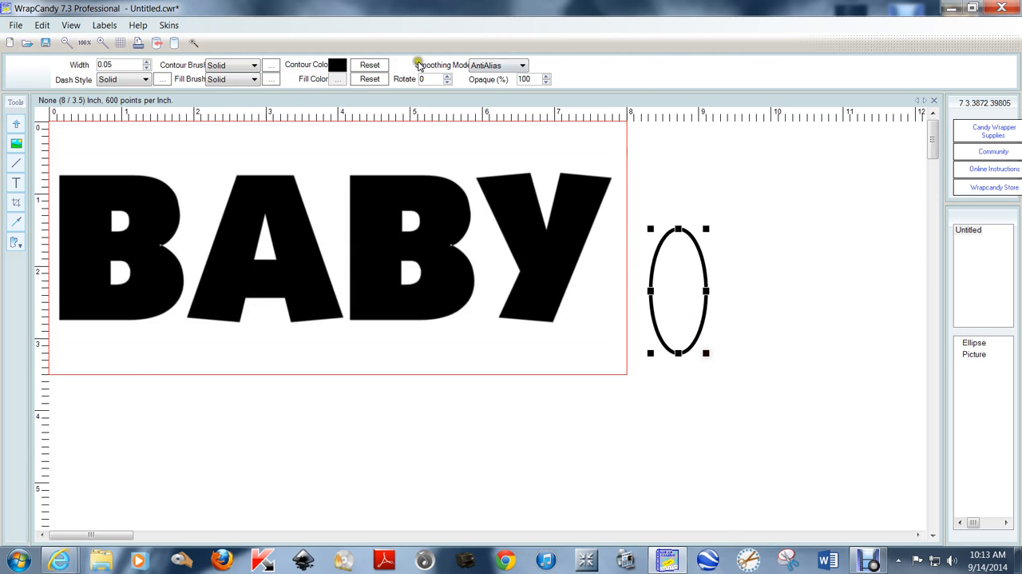
{"action": "left_click", "coordinate": [336, 81]}
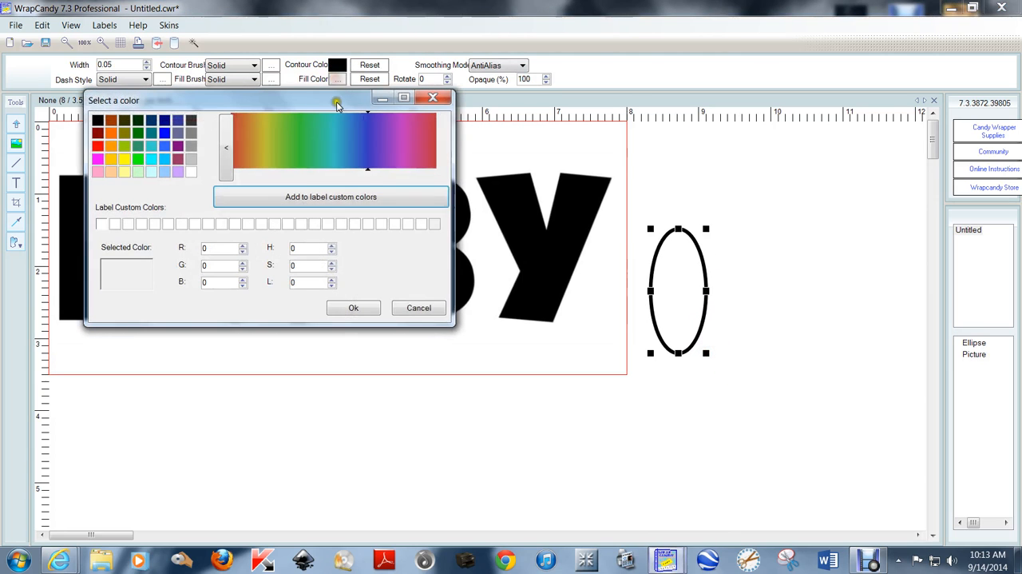
{"action": "left_click", "coordinate": [97, 119]}
{"action": "left_click", "coordinate": [367, 309]}
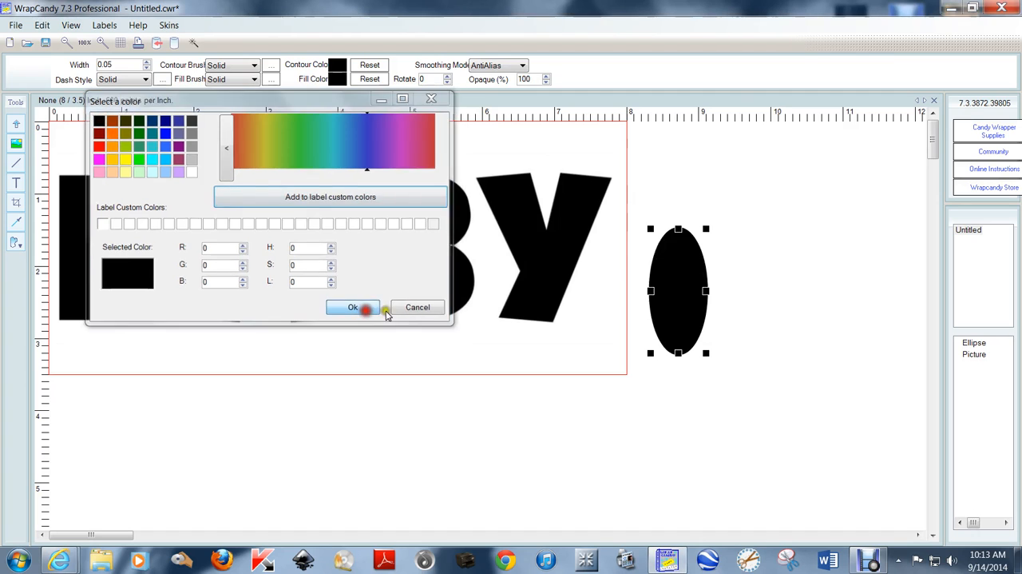
{"action": "left_click_drag", "start_coordinate": [678, 297], "coordinate": [419, 268]}
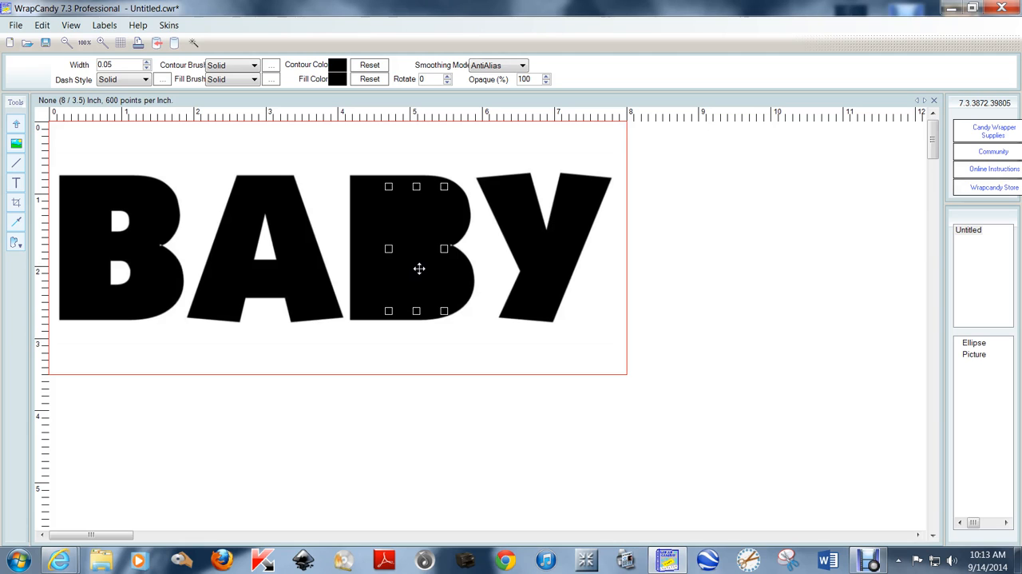
- Duplicate the black ellipse and place the copy over the holes of the first B
{"action": "left_click", "coordinate": [40, 24]}
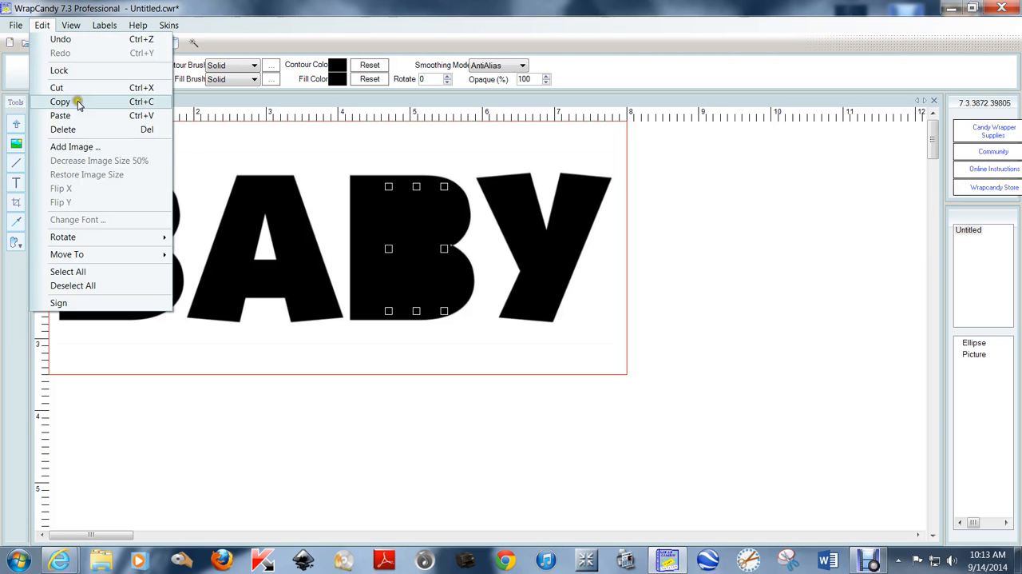
{"action": "left_click", "coordinate": [76, 99]}
{"action": "left_click", "coordinate": [41, 25]}
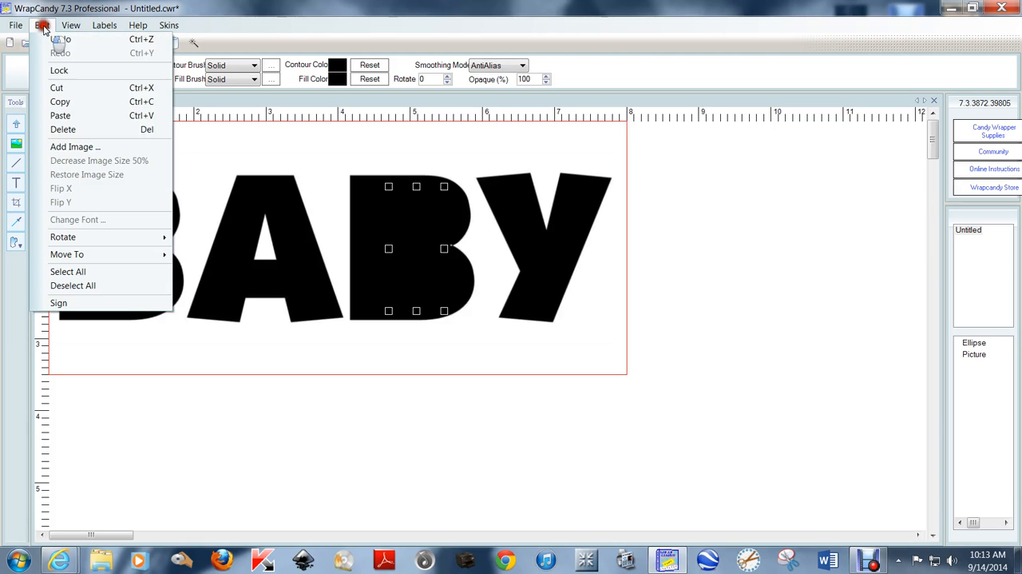
{"action": "left_click", "coordinate": [63, 115]}
{"action": "left_click_drag", "start_coordinate": [402, 247], "coordinate": [115, 252]}
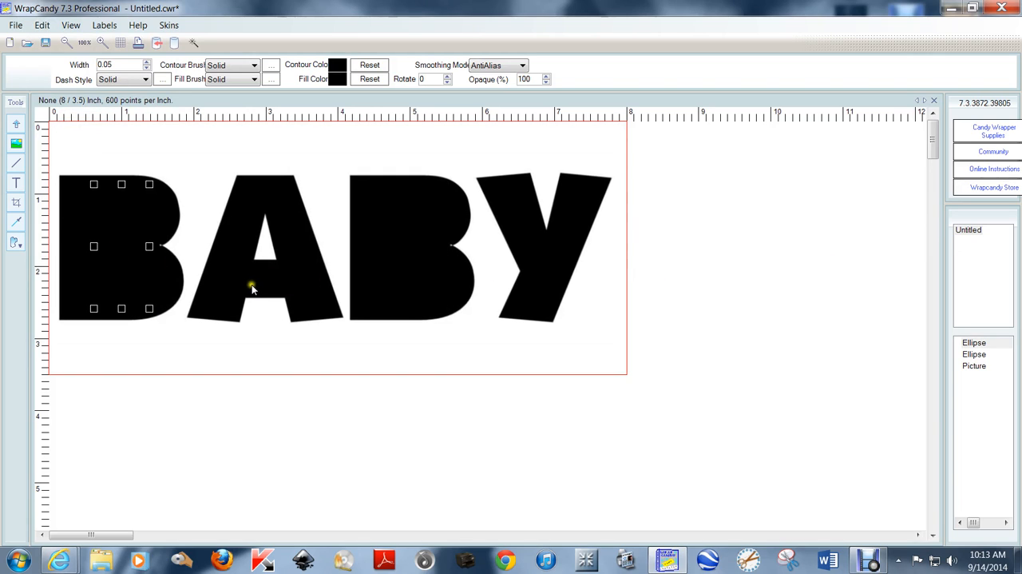
- Paste another black ellipse, shrink it to about 0.6 × 0.9 inches and cover the hole of the A with it
{"action": "key", "text": "ctrl+v"}
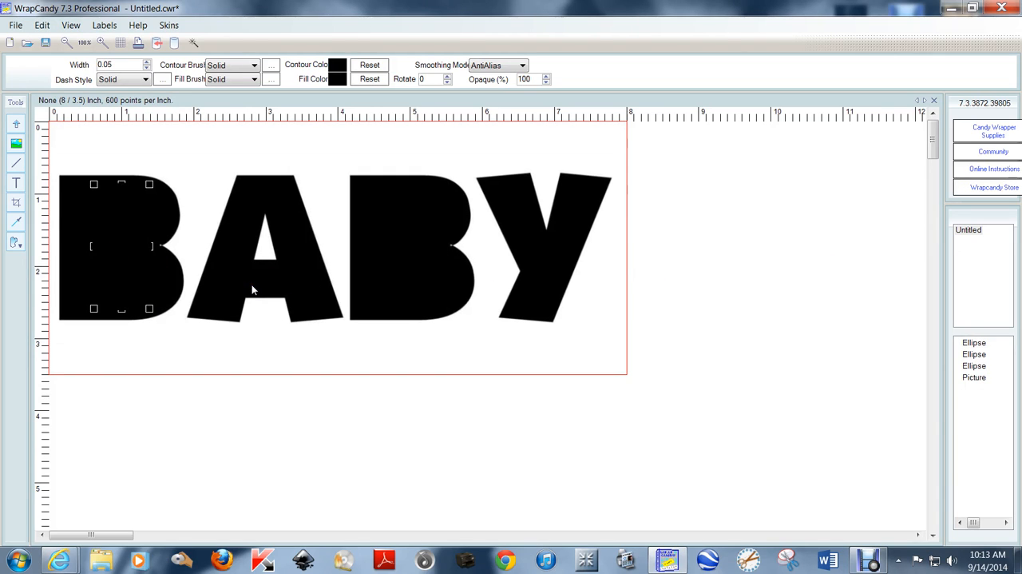
{"action": "left_click_drag", "start_coordinate": [114, 253], "coordinate": [736, 259]}
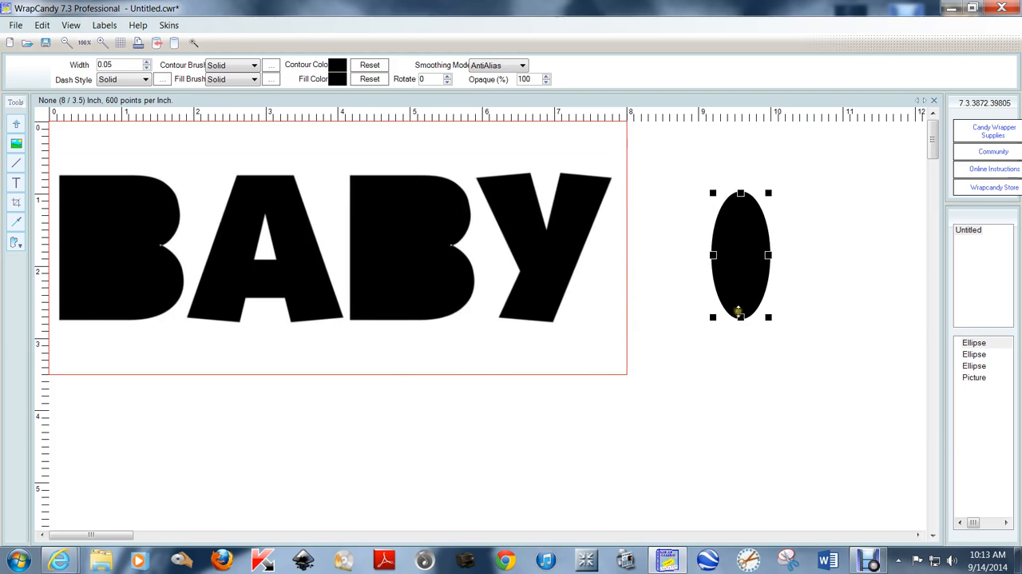
{"action": "left_click_drag", "start_coordinate": [739, 312], "coordinate": [273, 237]}
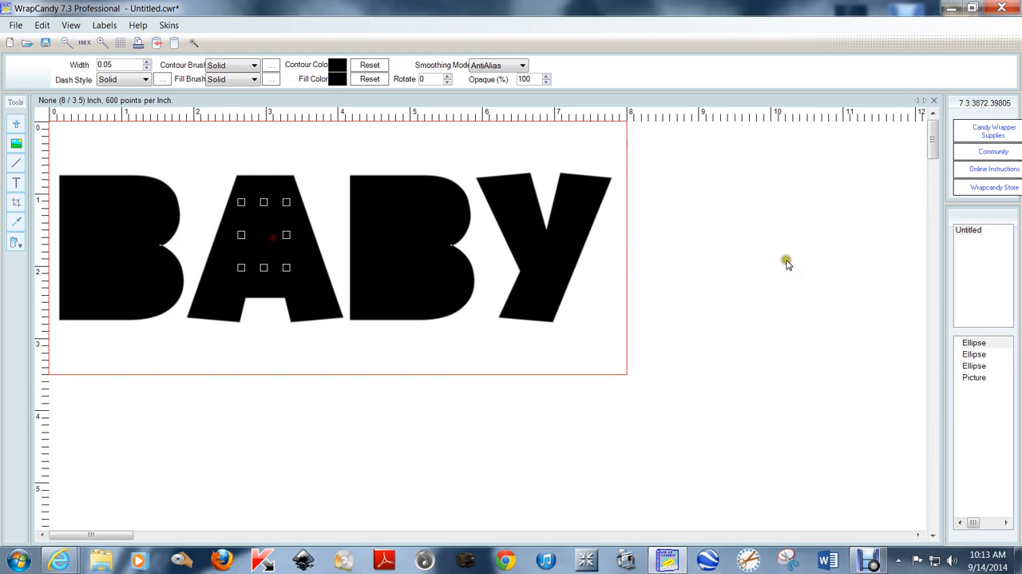
{"action": "left_click", "coordinate": [781, 257]}
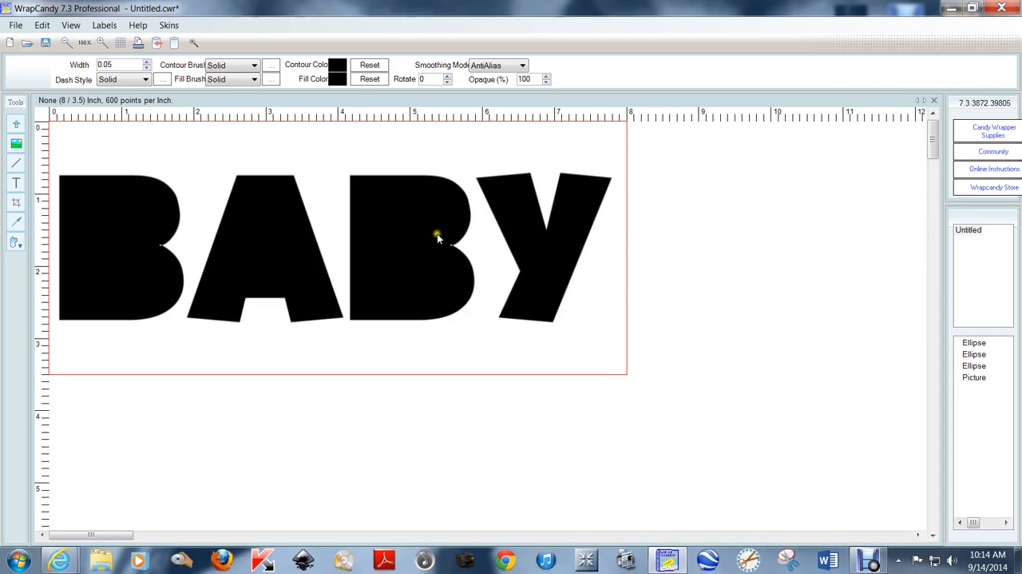
{"action": "mouse_move", "coordinate": [409, 234]}
{"action": "left_mouse_down"}
{"action": "mouse_move", "coordinate": [583, 255]}
{"action": "mouse_move", "coordinate": [403, 230]}
{"action": "left_mouse_up"}
{"action": "left_click", "coordinate": [666, 244]}
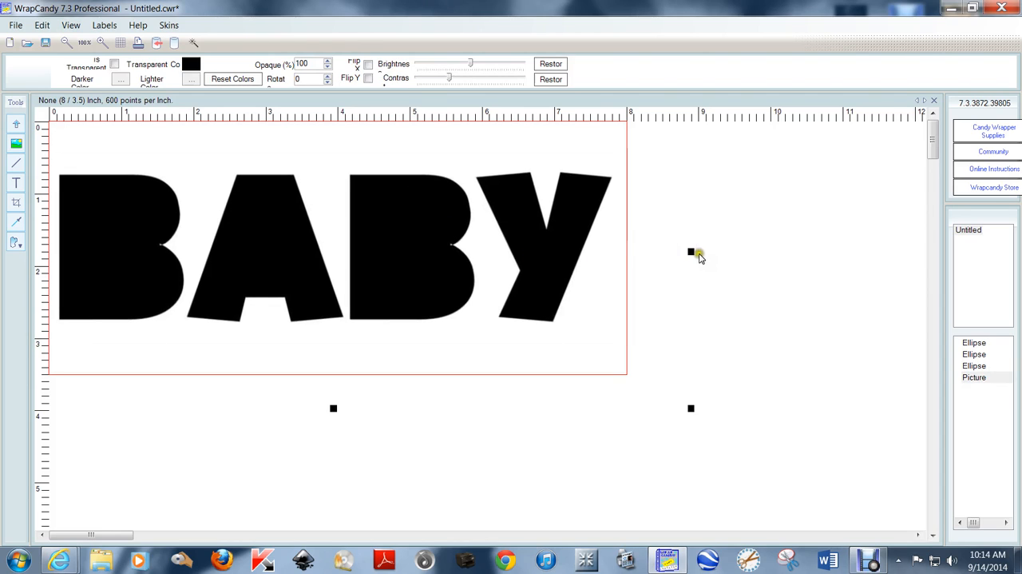
{"action": "left_click", "coordinate": [730, 192]}
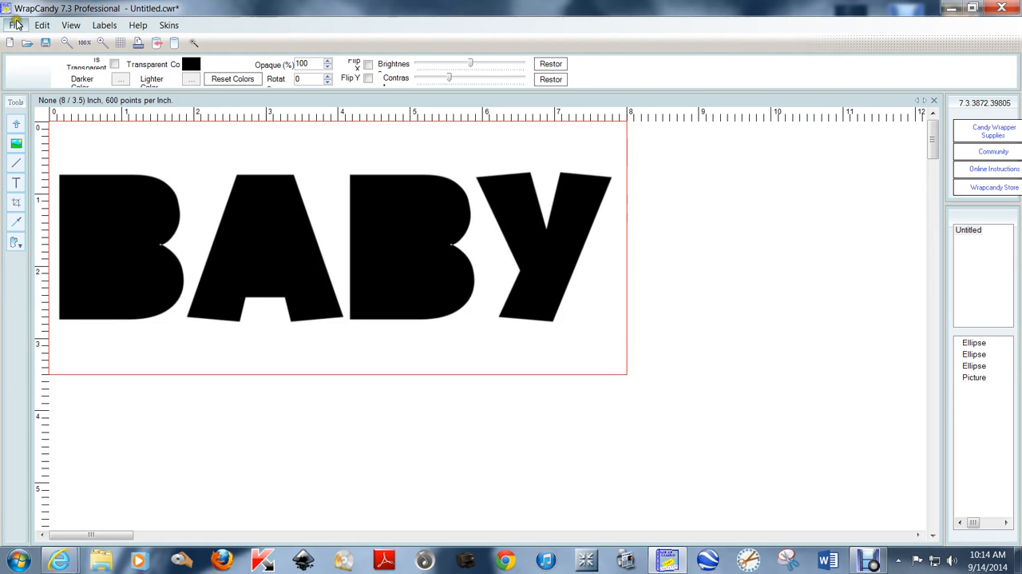
- Set the label's image export to JPEG with High quality and 300 resolution, and confirm the export settings
{"action": "left_click", "coordinate": [16, 24]}
{"action": "left_click", "coordinate": [68, 144]}
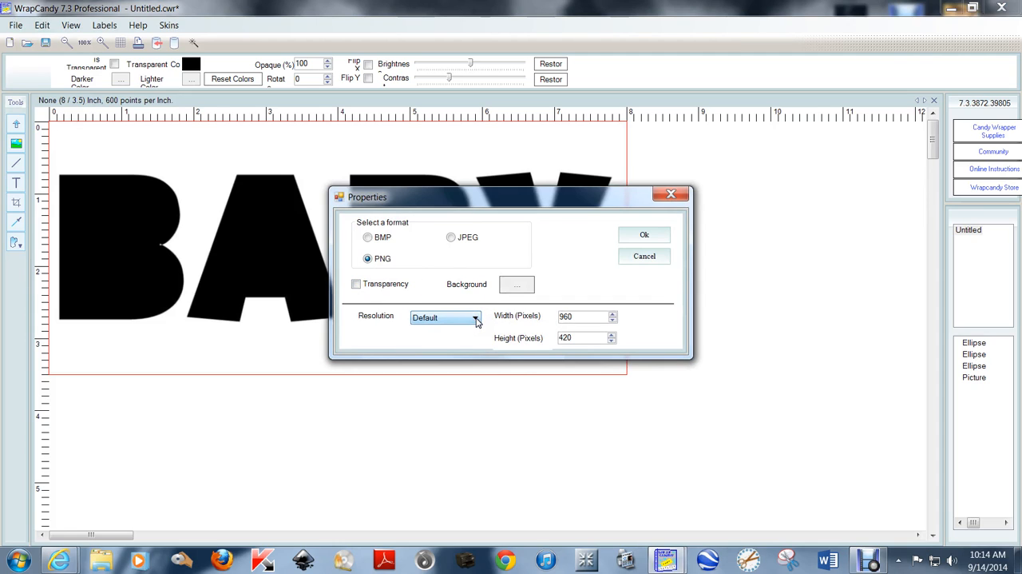
{"action": "left_click", "coordinate": [458, 242]}
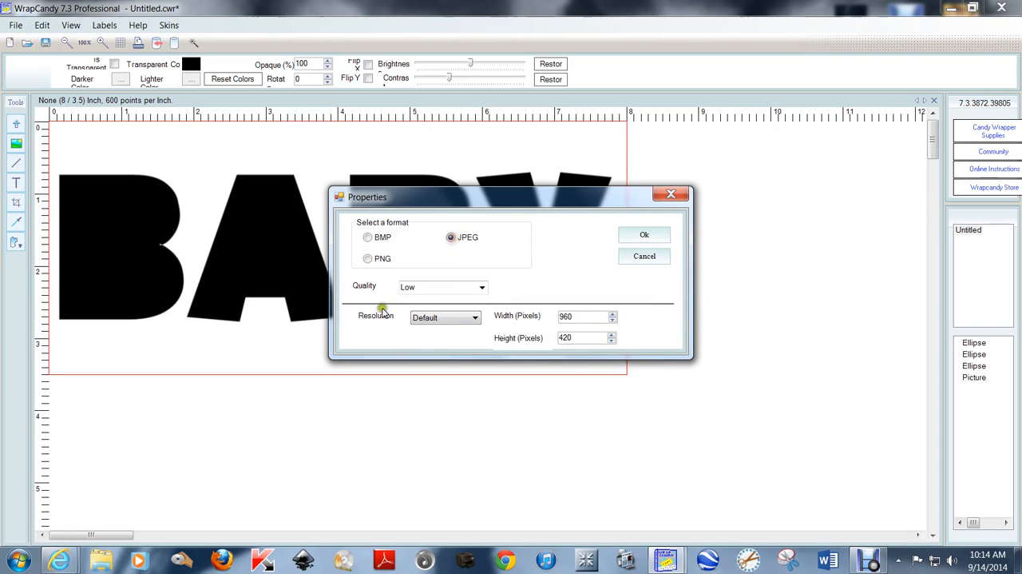
{"action": "left_click", "coordinate": [483, 288]}
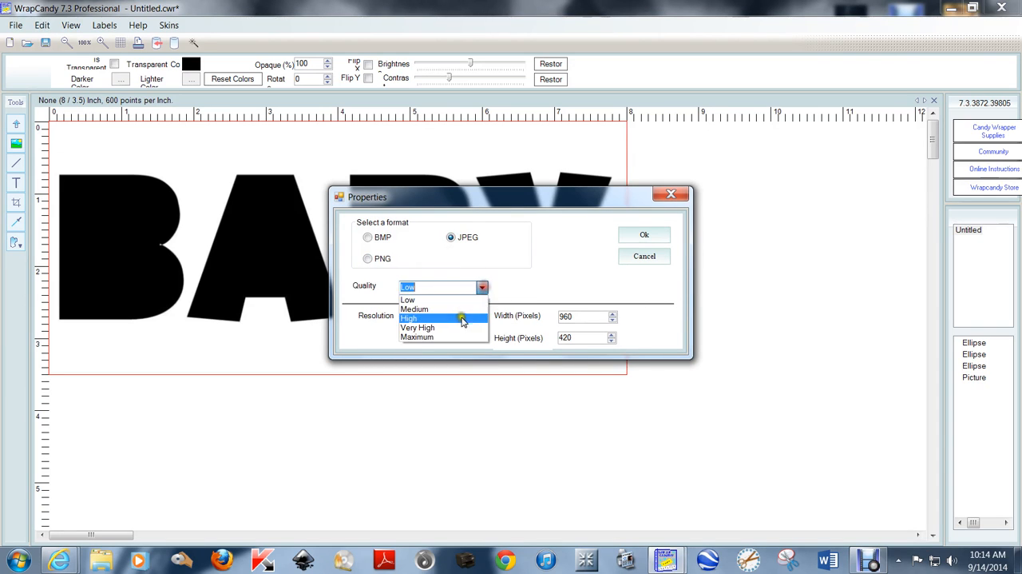
{"action": "left_click", "coordinate": [461, 317]}
{"action": "left_click", "coordinate": [478, 317]}
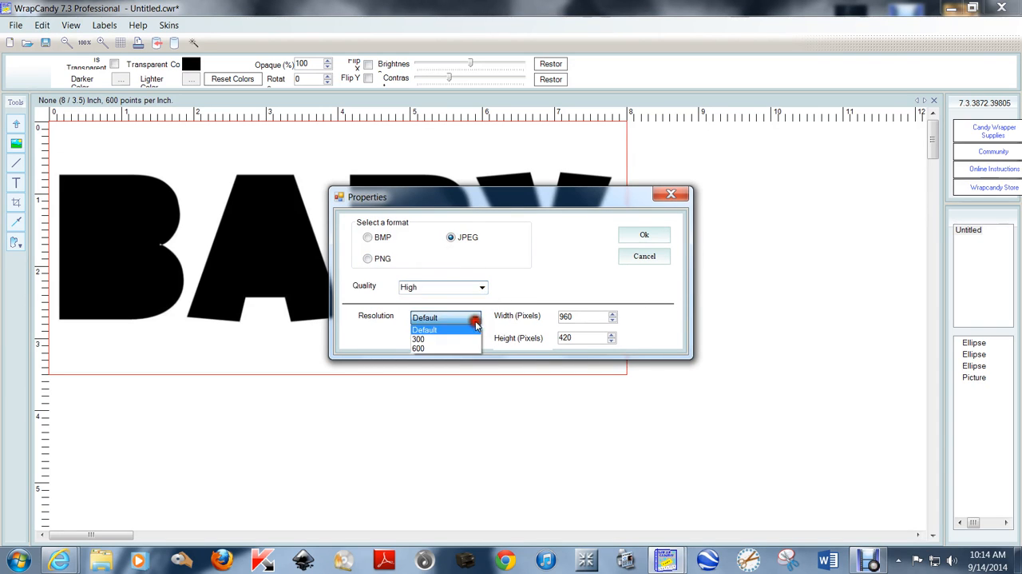
{"action": "left_click", "coordinate": [465, 334]}
{"action": "left_click", "coordinate": [639, 237]}
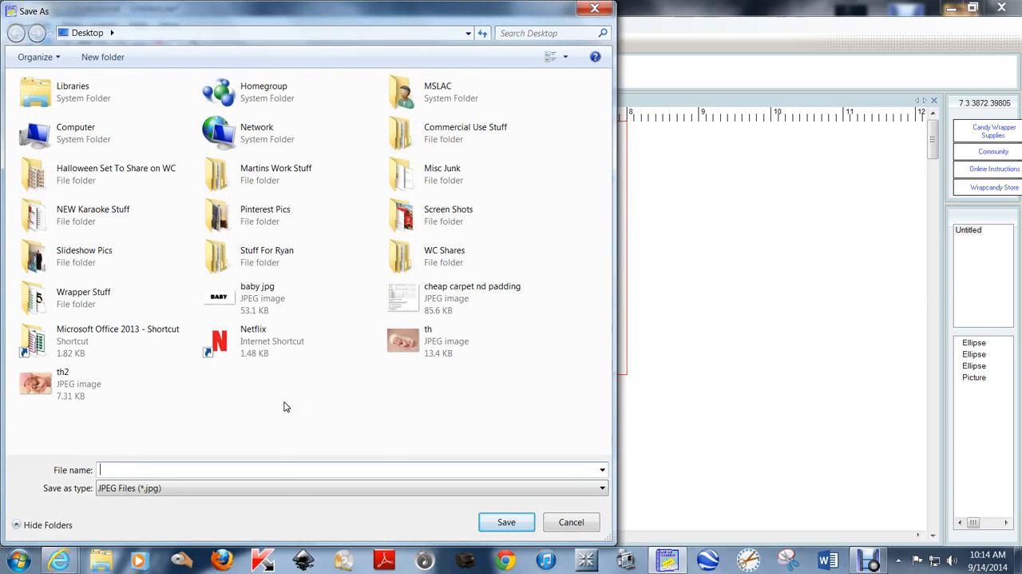
- Save the exported JPEG on the Desktop with the file name "baby 2"
{"action": "type", "text": "baby 2"}
{"action": "key", "text": "Return"}
- Select the word-art picture together with its three black ellipses and move them all off the label
{"action": "mouse_move", "coordinate": [648, 388]}
{"action": "left_mouse_down"}
{"action": "mouse_move", "coordinate": [377, 190]}
{"action": "mouse_move", "coordinate": [655, 388]}
{"action": "left_mouse_up"}
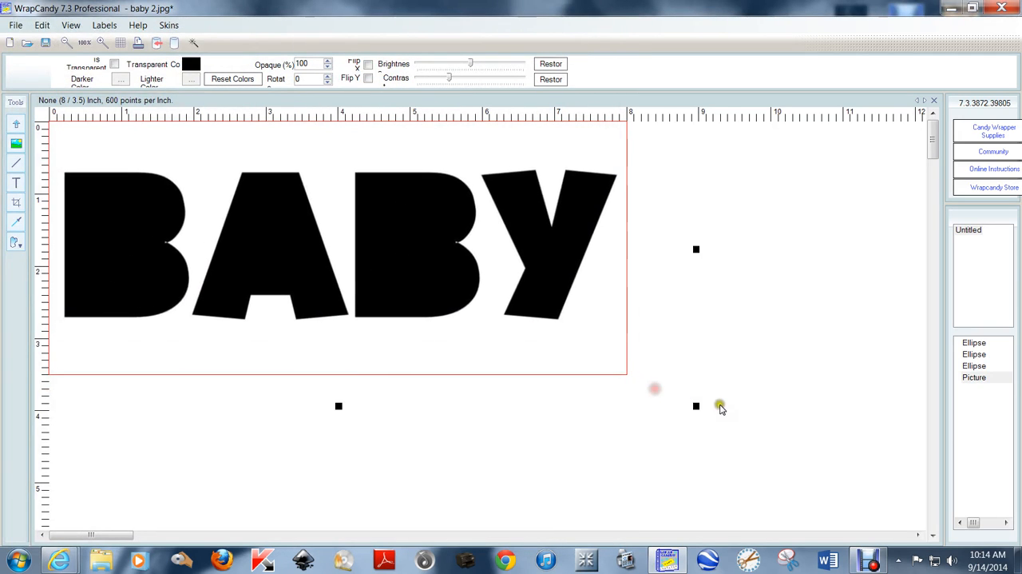
{"action": "left_click_drag", "start_coordinate": [767, 440], "coordinate": [44, 134]}
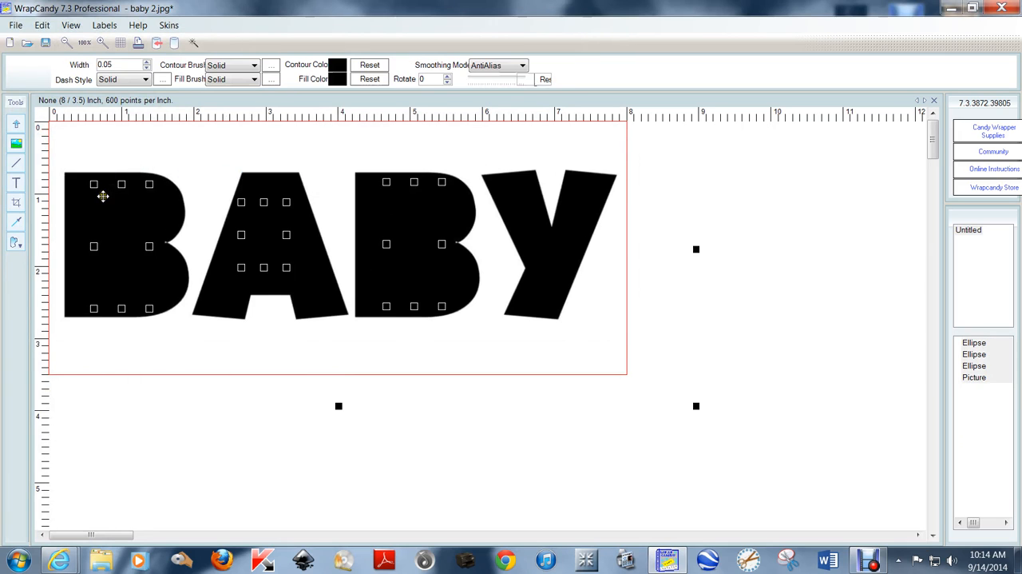
{"action": "left_click_drag", "start_coordinate": [102, 197], "coordinate": [894, 190]}
{"action": "left_click", "coordinate": [691, 346]}
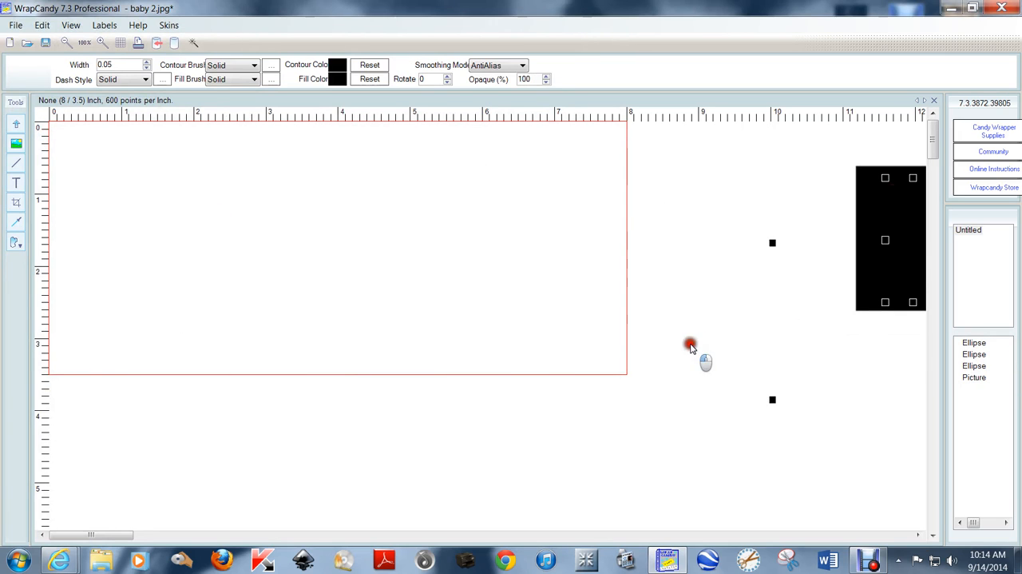
- Add the JPEG image "baby 2" from the Desktop to the empty label
{"action": "right_click", "coordinate": [329, 203]}
{"action": "left_click", "coordinate": [423, 324]}
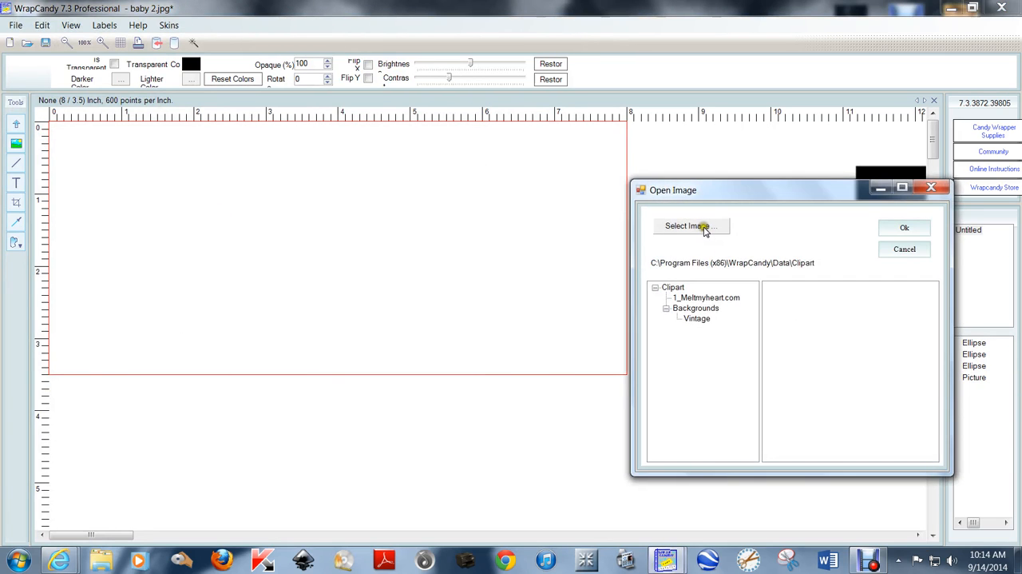
{"action": "left_click", "coordinate": [693, 228]}
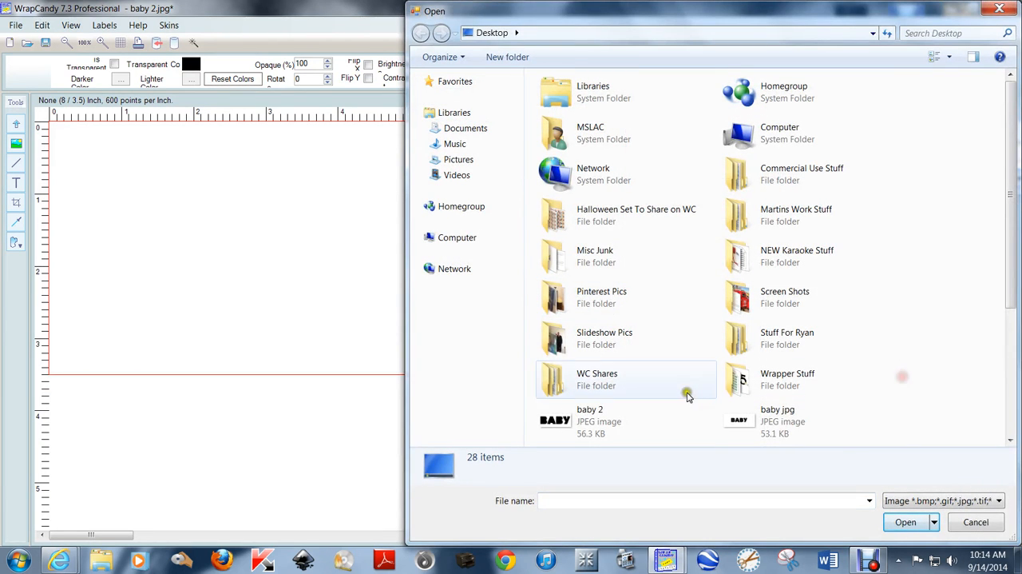
{"action": "double_click", "coordinate": [589, 417]}
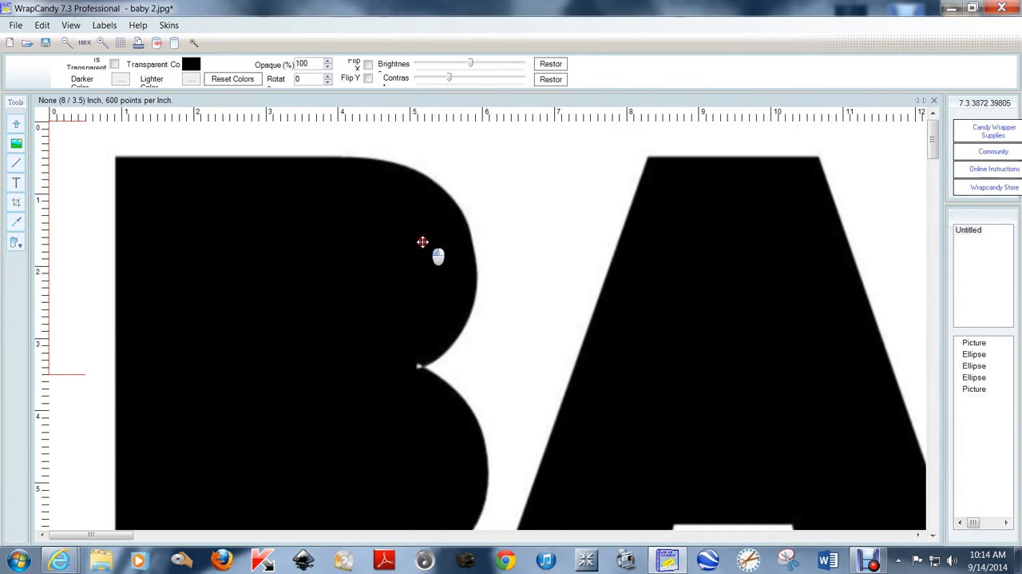
- Decrease the size of the added BABY picture by 50% twice, repositioning it over the label
{"action": "right_click", "coordinate": [228, 216]}
{"action": "left_click", "coordinate": [318, 343]}
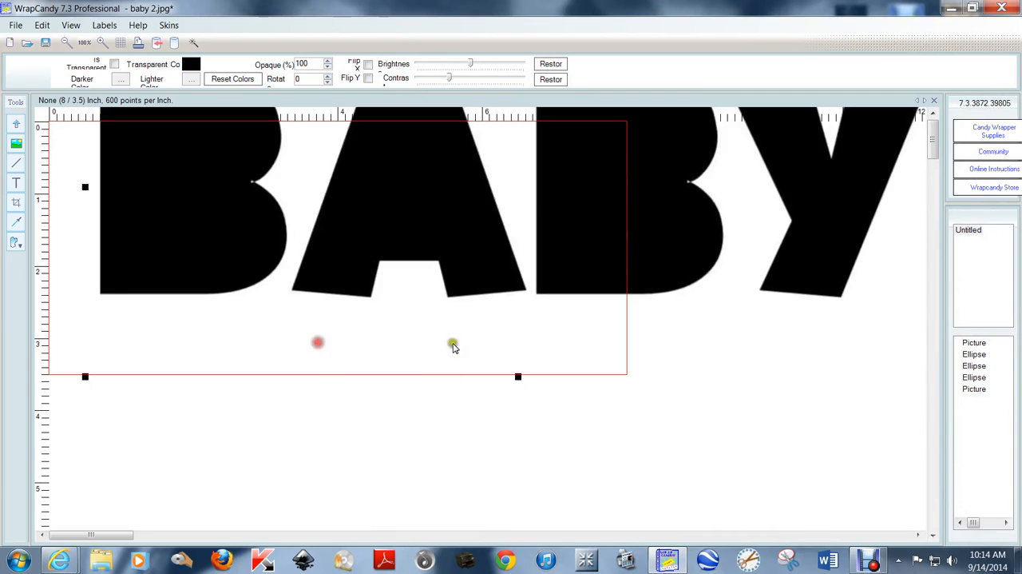
{"action": "left_click_drag", "start_coordinate": [376, 206], "coordinate": [383, 271]}
{"action": "right_click", "coordinate": [358, 233]}
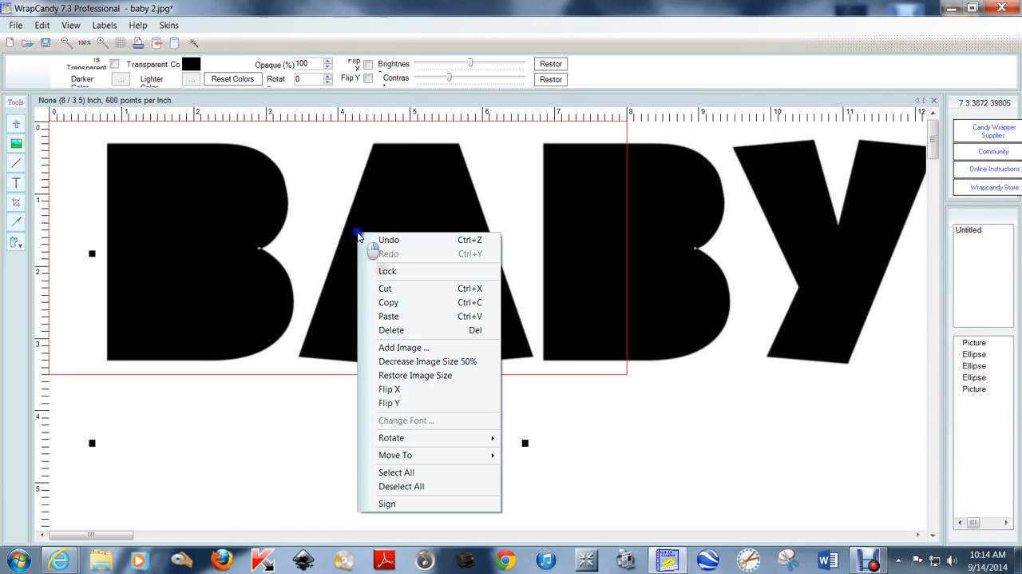
{"action": "left_click", "coordinate": [435, 361]}
- Move the BABY picture inside the label and enlarge it to about 6.9 × 3 inches, leaving it selected
{"action": "left_click_drag", "start_coordinate": [303, 187], "coordinate": [354, 283]}
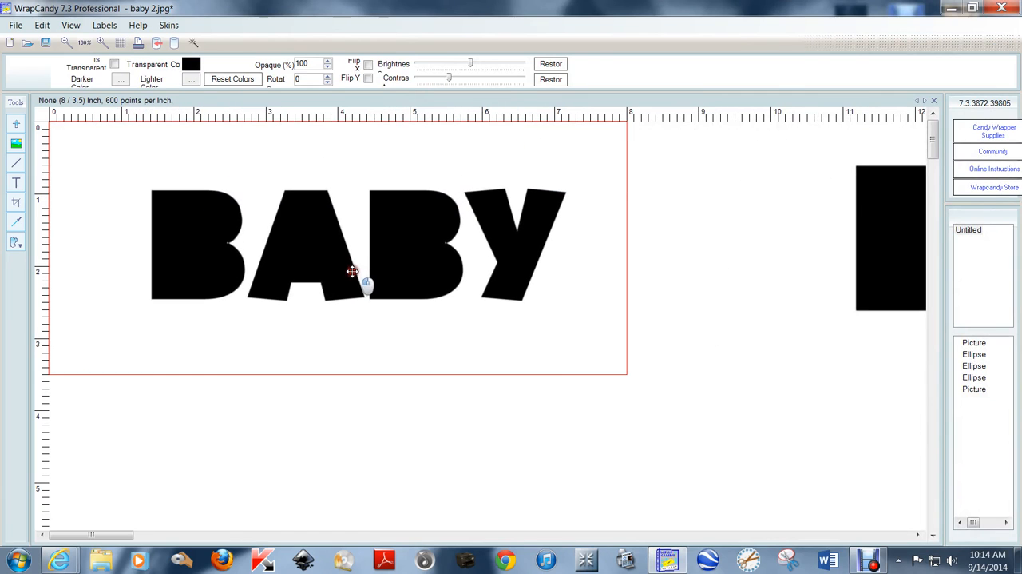
{"action": "left_click_drag", "start_coordinate": [144, 338], "coordinate": [77, 352]}
{"action": "left_click_drag", "start_coordinate": [224, 287], "coordinate": [243, 271]}
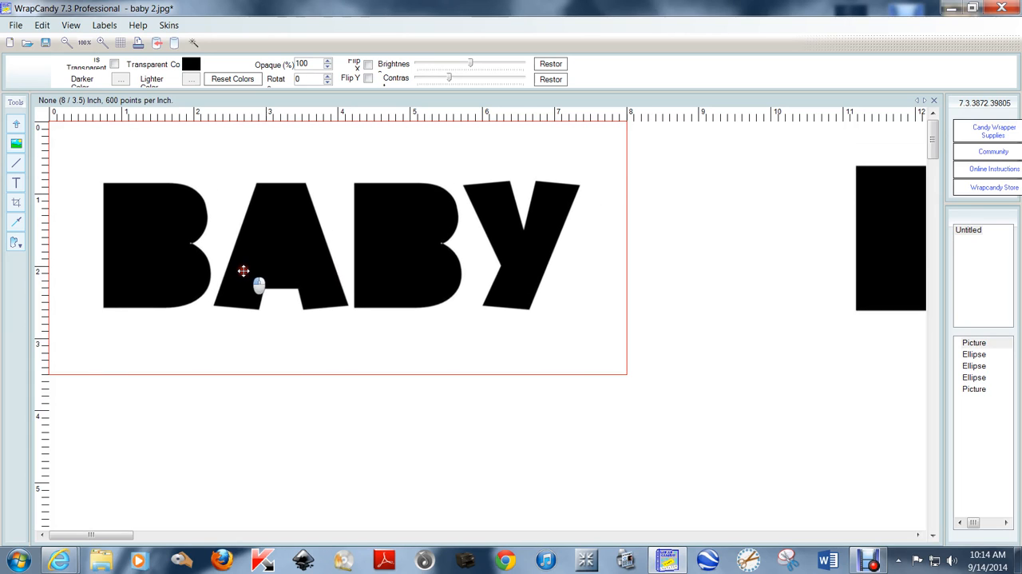
{"action": "left_click", "coordinate": [730, 247]}
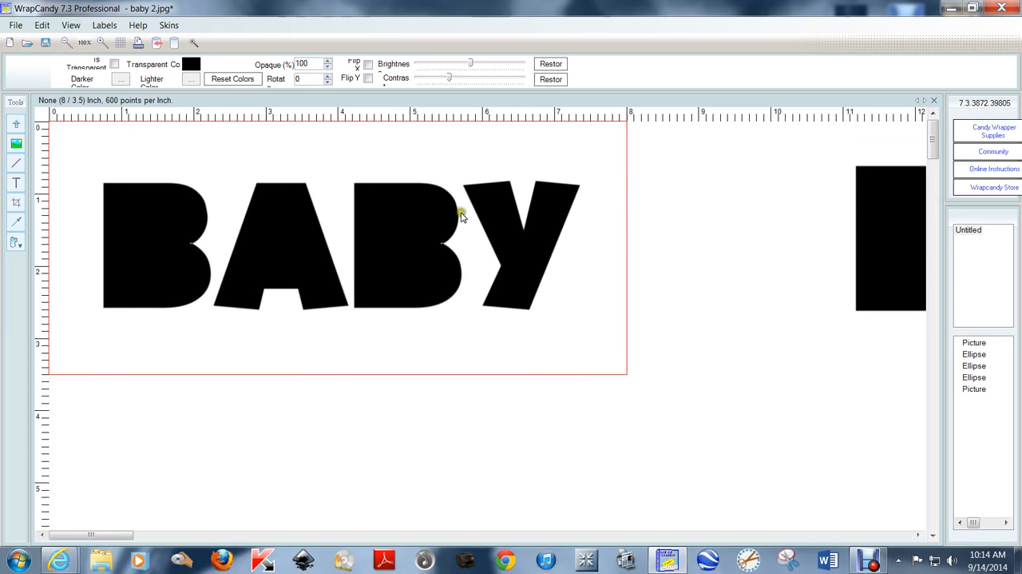
{"action": "left_click", "coordinate": [392, 230]}
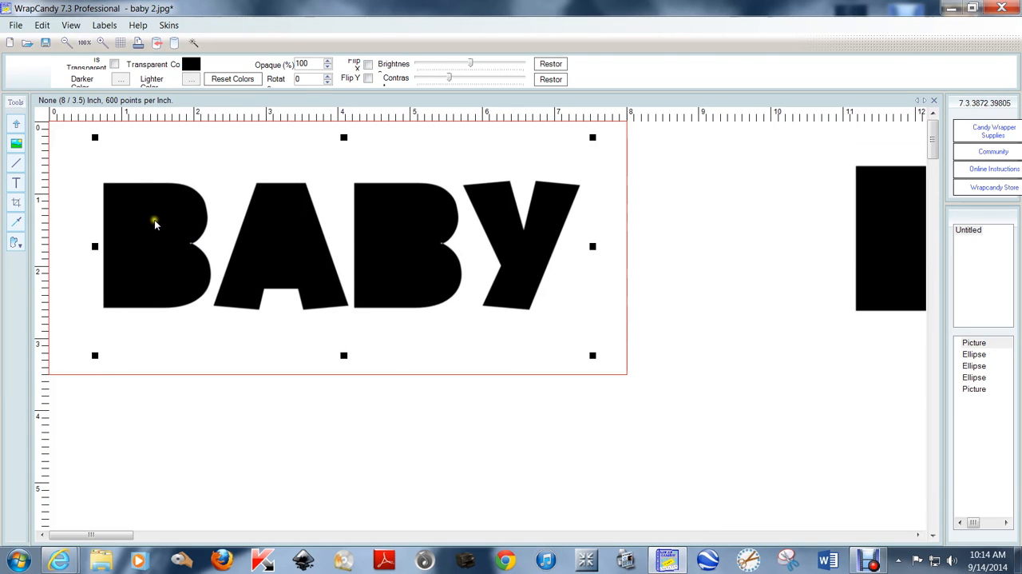
- Set the label's image export to PNG with 300 resolution and confirm the export settings
{"action": "left_click", "coordinate": [15, 25]}
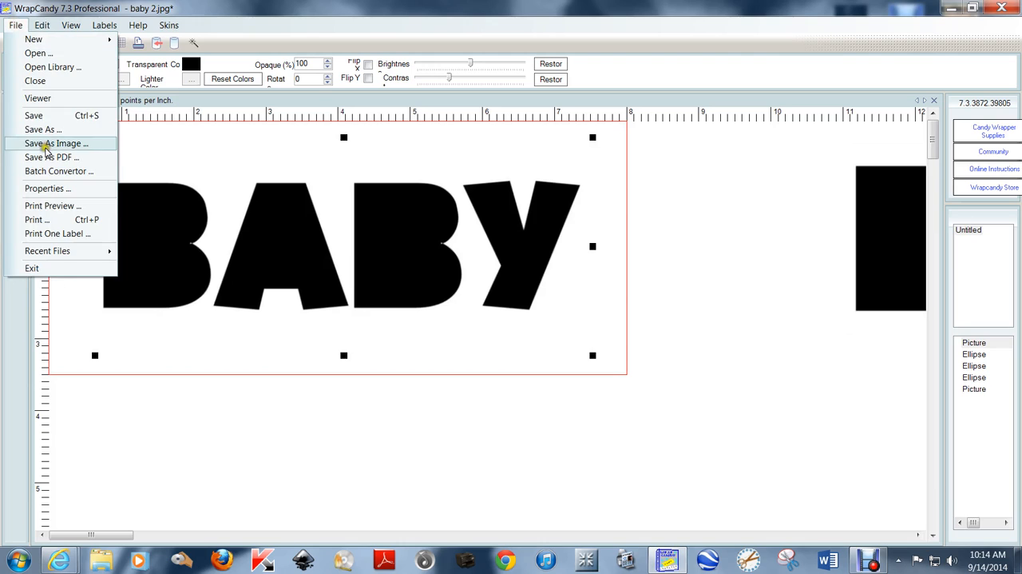
{"action": "left_click", "coordinate": [46, 143]}
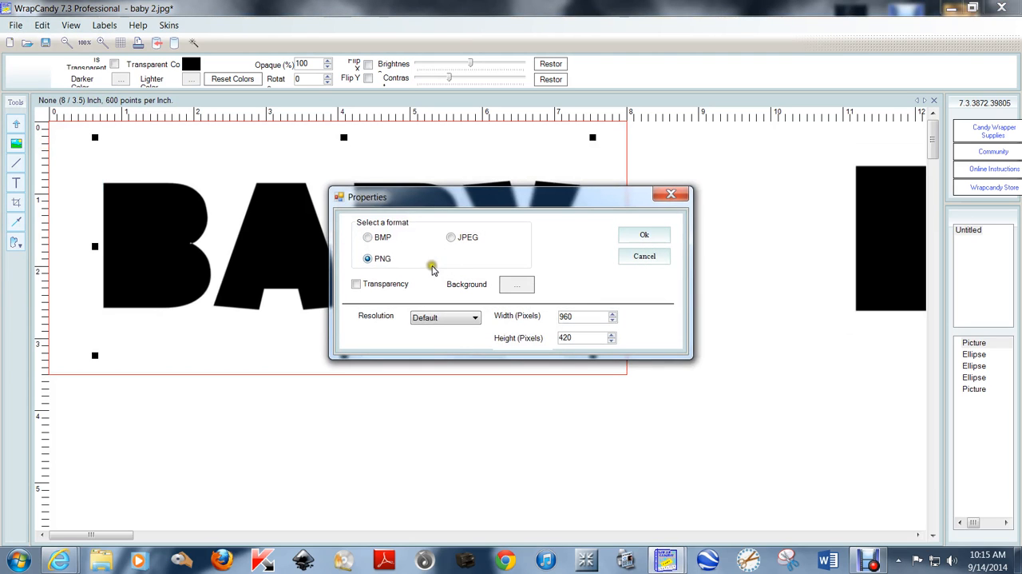
{"action": "left_click", "coordinate": [480, 318]}
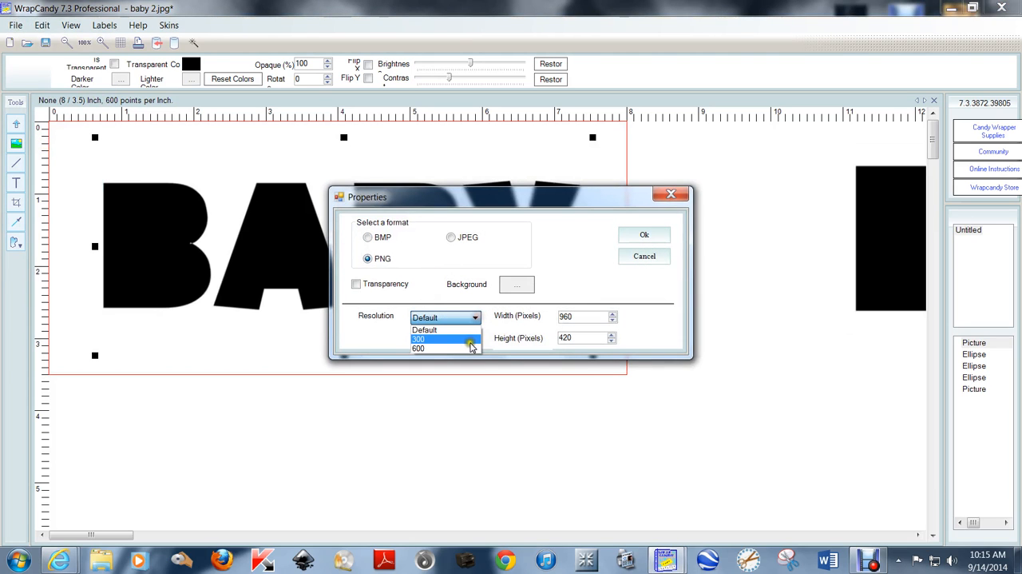
{"action": "left_click", "coordinate": [470, 341]}
{"action": "left_click", "coordinate": [644, 235]}
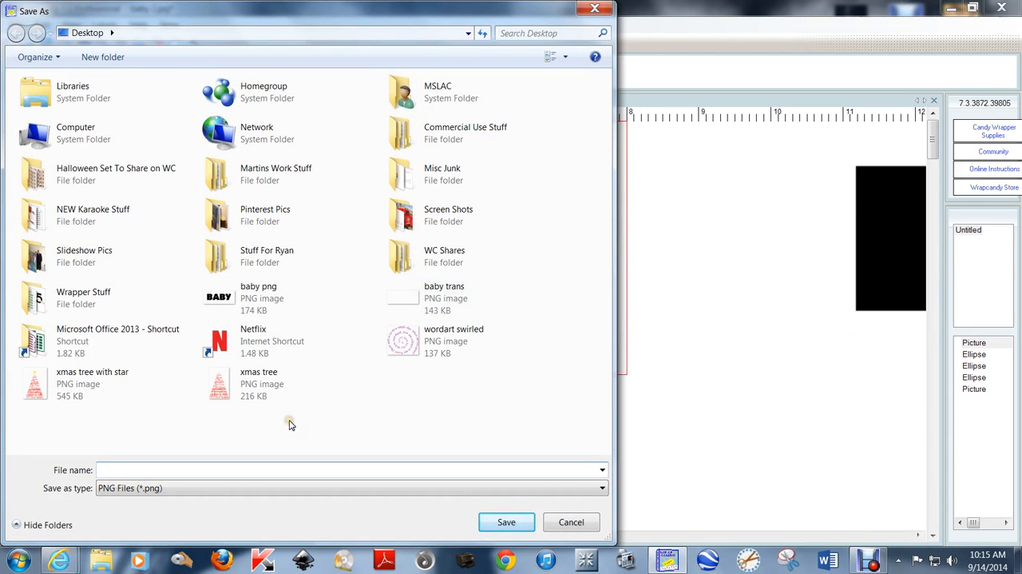
- Save the exported PNG on the Desktop with the file name "baby p2"
{"action": "type", "text": "aby p"}
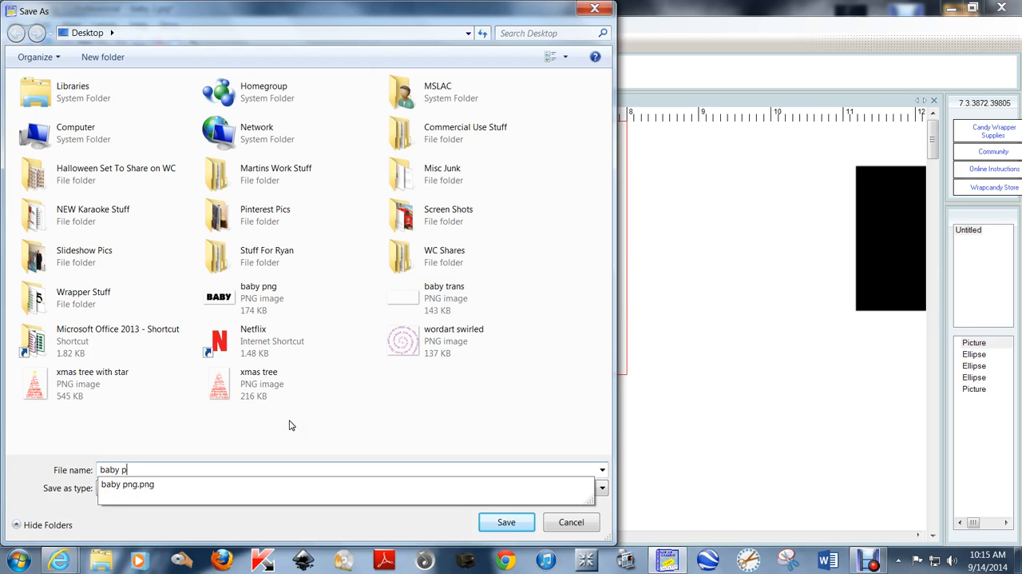
{"action": "type", "text": "2"}
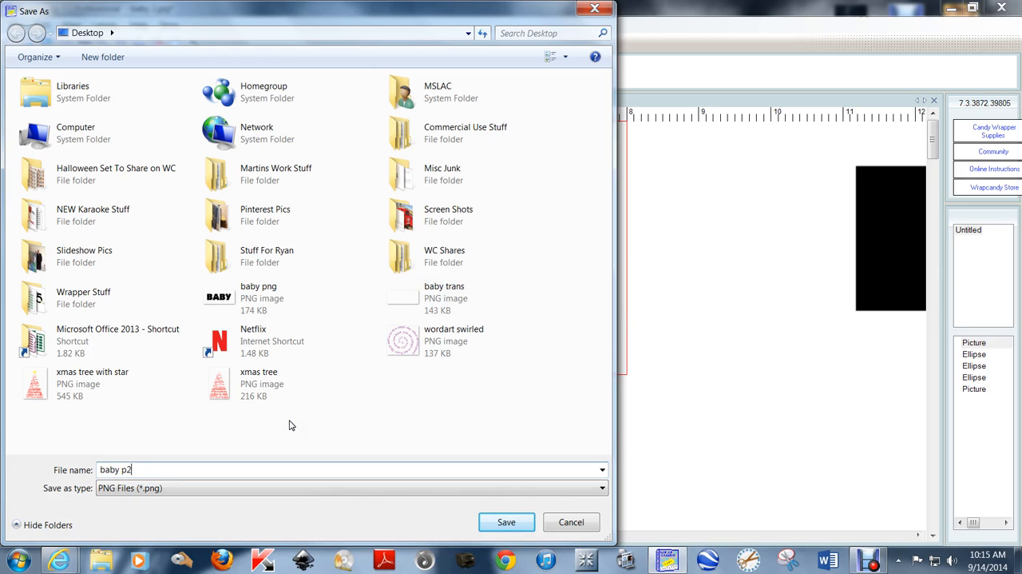
{"action": "key", "text": "Return"}
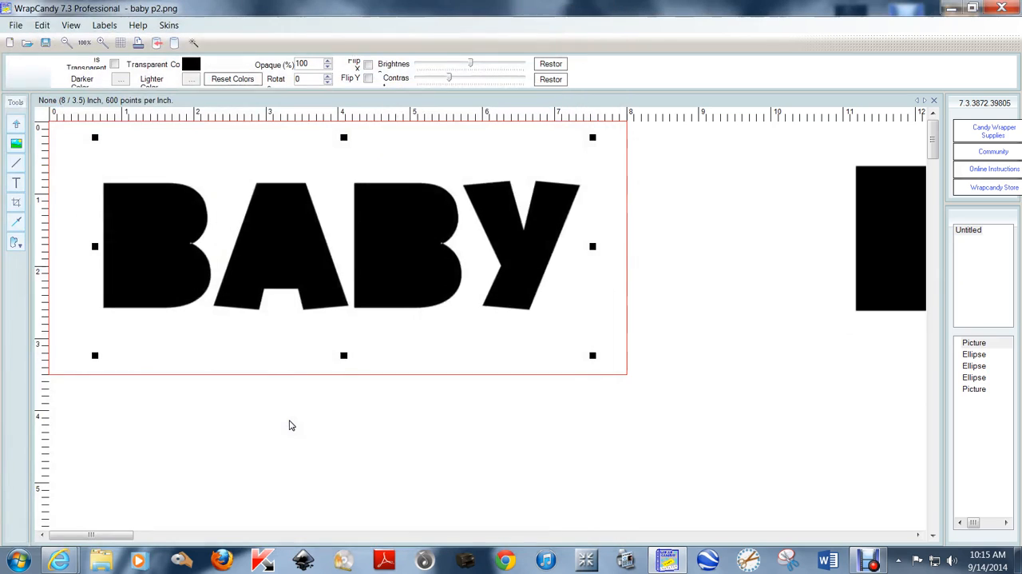
- Move the current BABY picture off the label and add the PNG image "baby p2" from the Desktop
{"action": "left_click_drag", "start_coordinate": [287, 230], "coordinate": [1016, 409]}
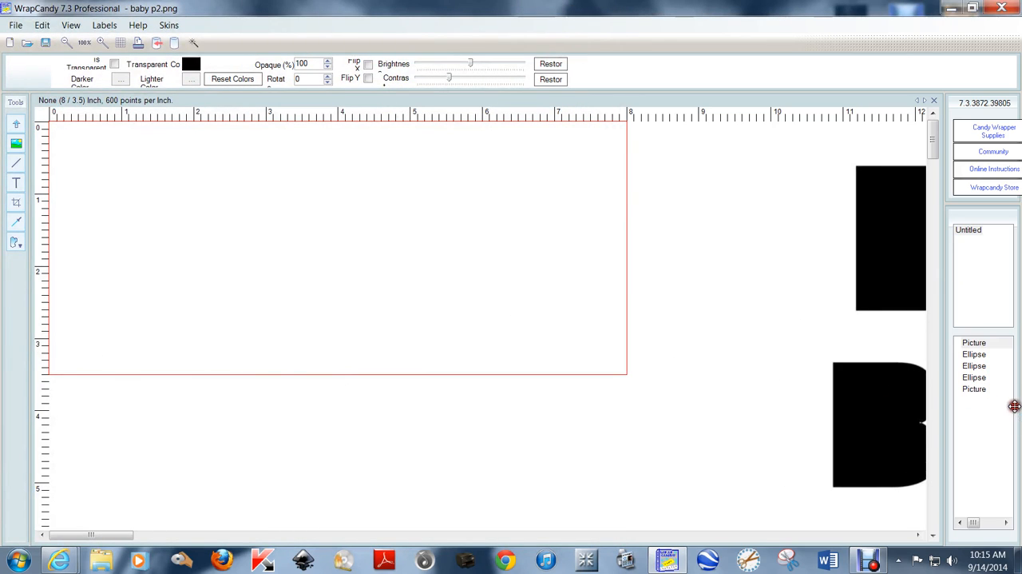
{"action": "left_click", "coordinate": [676, 362]}
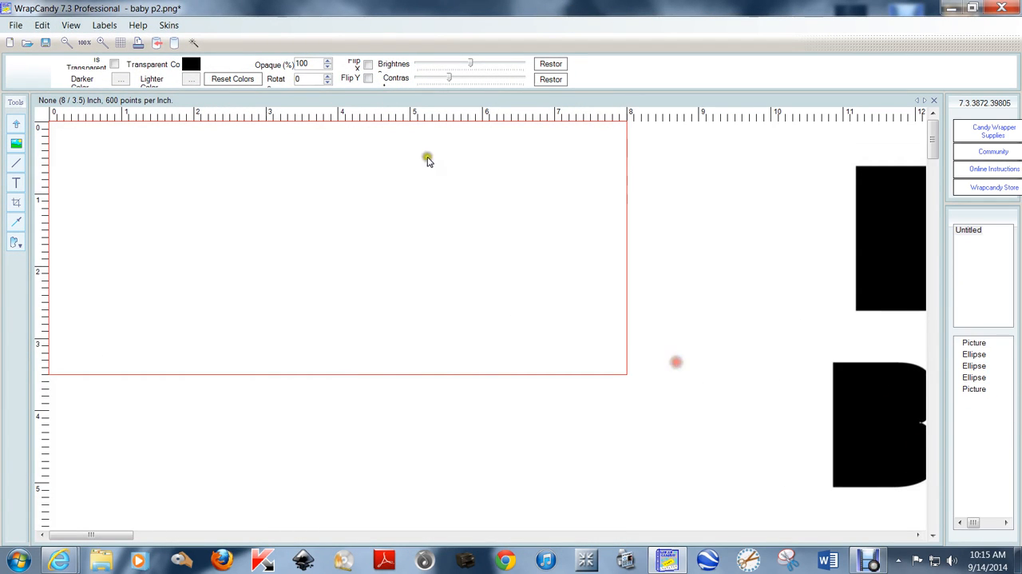
{"action": "right_click", "coordinate": [201, 237]}
{"action": "left_click", "coordinate": [267, 349]}
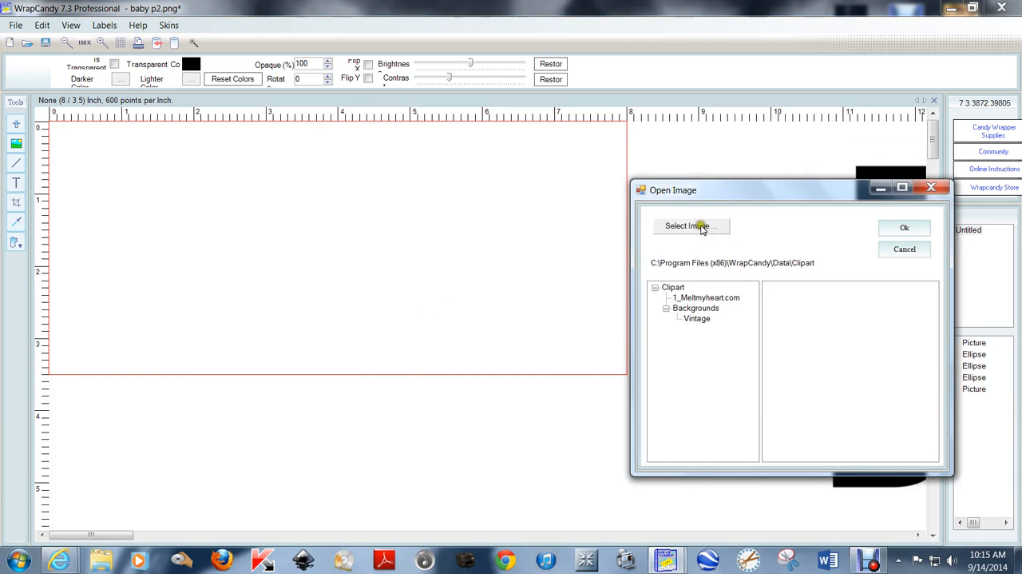
{"action": "left_click", "coordinate": [701, 227]}
{"action": "scroll", "coordinate": [939, 329], "scroll_direction": "down", "scroll_amount": 3}
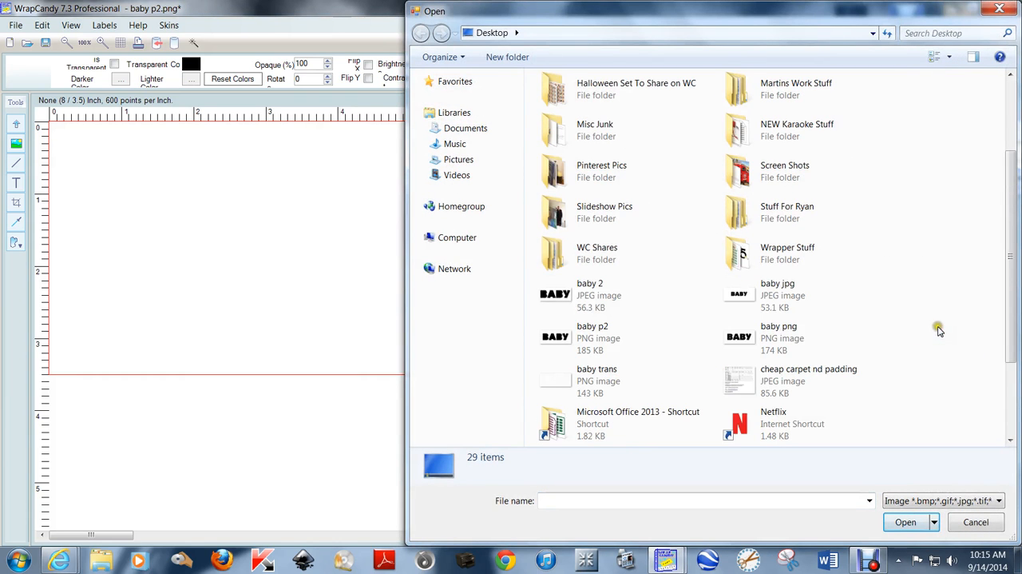
{"action": "double_click", "coordinate": [599, 335]}
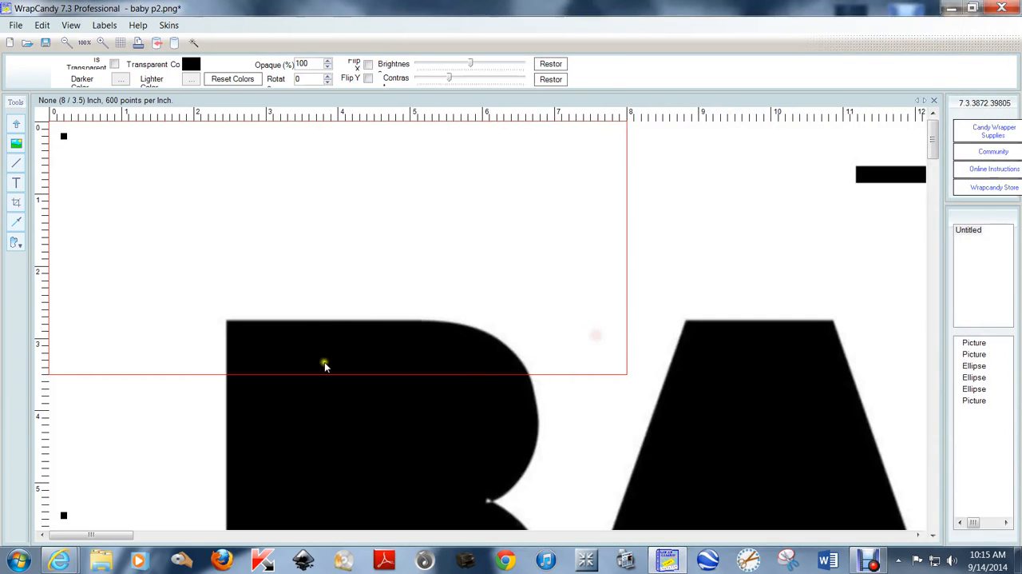
- Decrease the PNG picture by 50%, scale it down to about 9.2 × 4 inches and centre its letters inside the label
{"action": "right_click", "coordinate": [217, 264]}
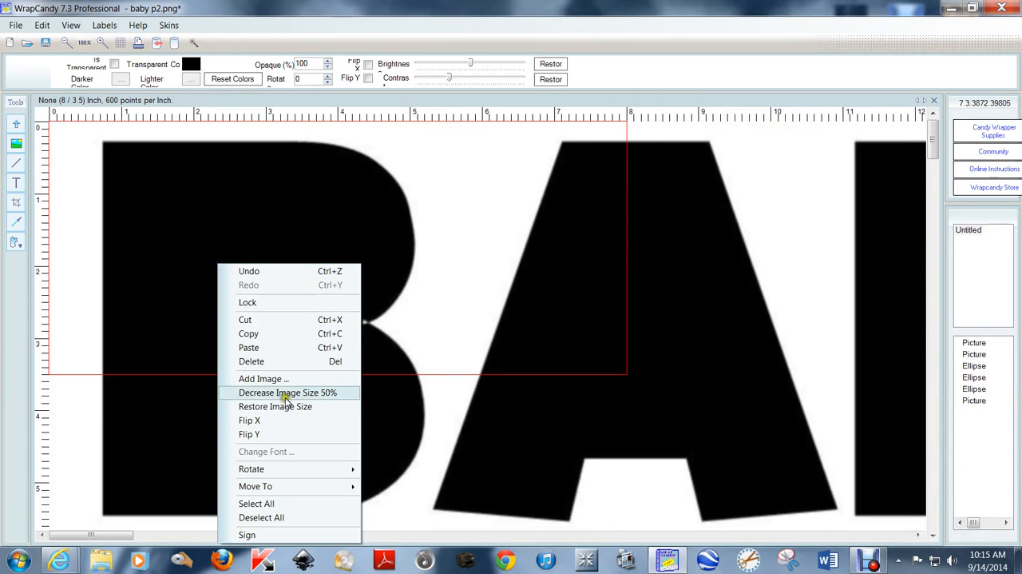
{"action": "left_click", "coordinate": [286, 394]}
{"action": "left_click_drag", "start_coordinate": [308, 206], "coordinate": [358, 309]}
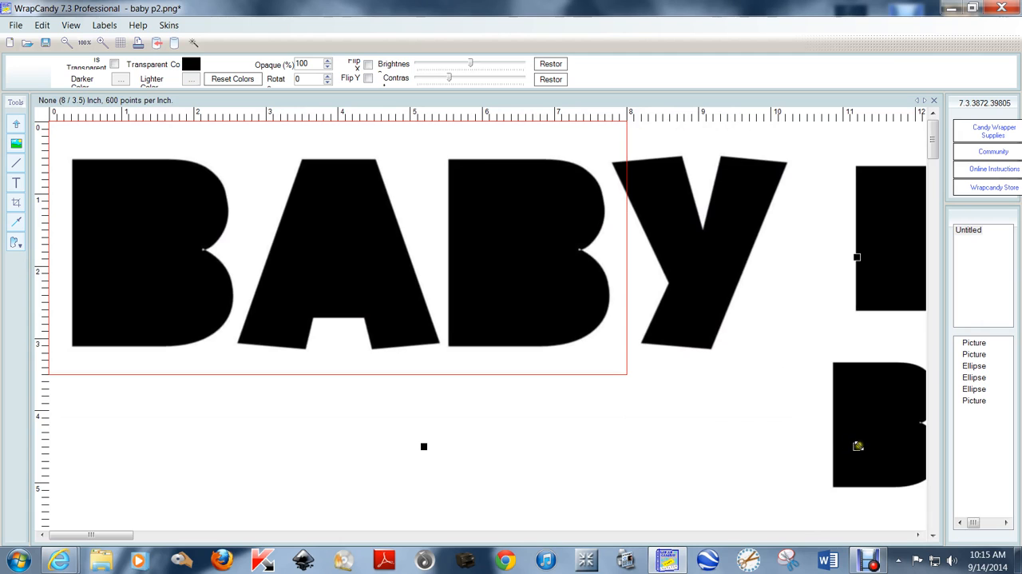
{"action": "left_click_drag", "start_coordinate": [858, 444], "coordinate": [687, 424]}
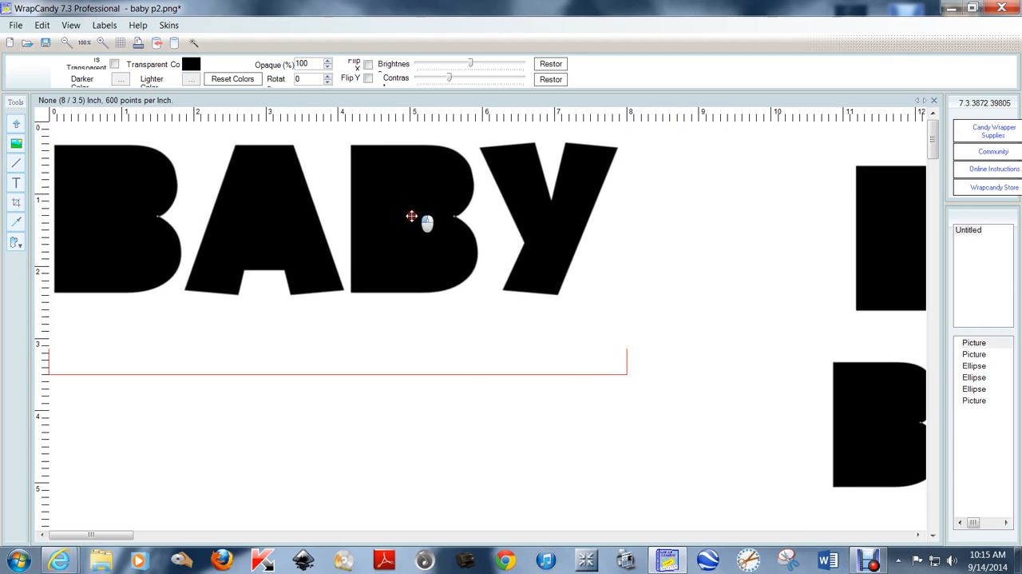
{"action": "left_click_drag", "start_coordinate": [411, 216], "coordinate": [413, 233]}
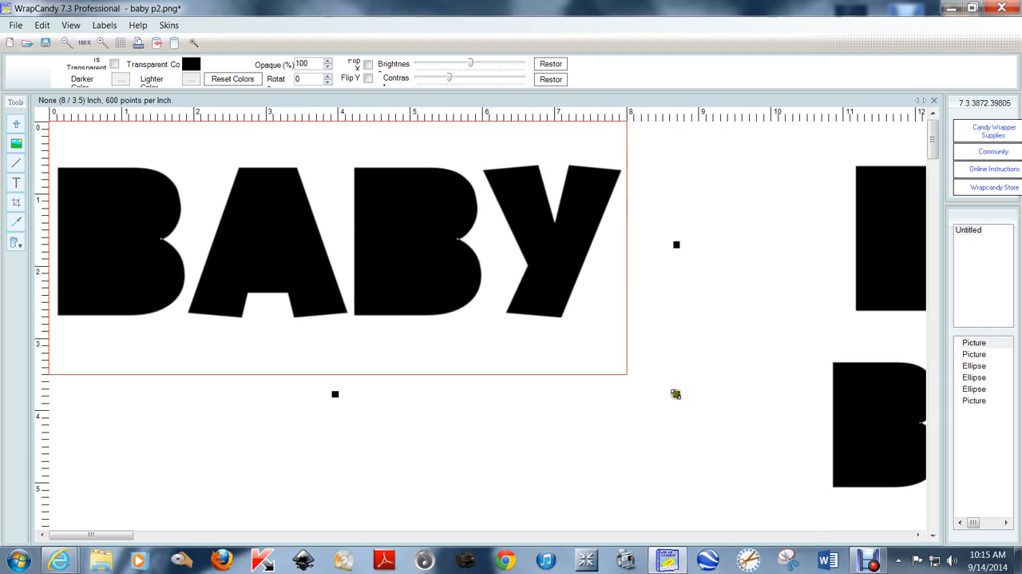
{"action": "left_click_drag", "start_coordinate": [676, 393], "coordinate": [655, 376]}
{"action": "left_click_drag", "start_coordinate": [401, 221], "coordinate": [409, 231]}
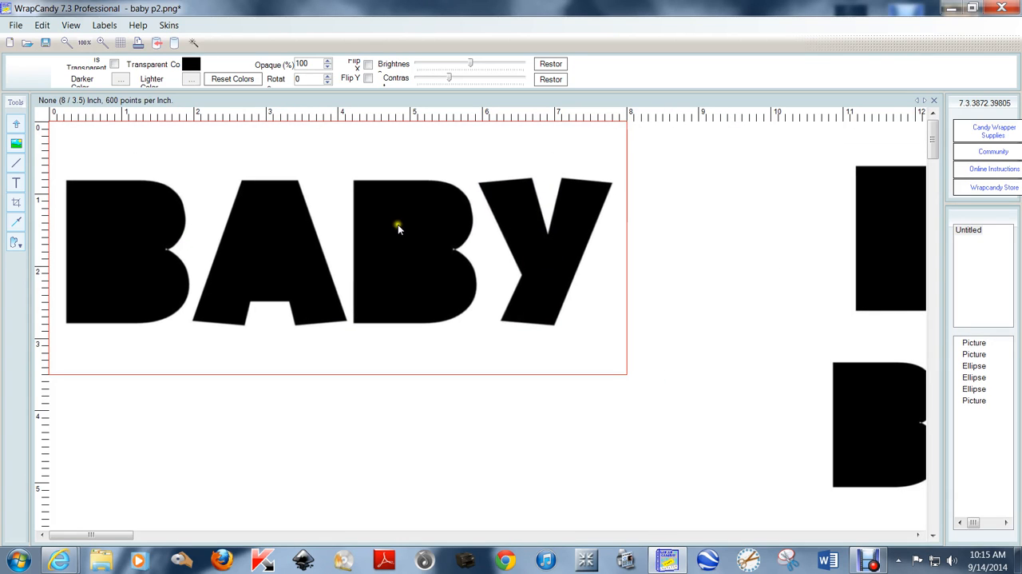
- Turn on transparency for the BABY PNG picture and set its transparent color to gray
{"action": "left_click", "coordinate": [397, 229]}
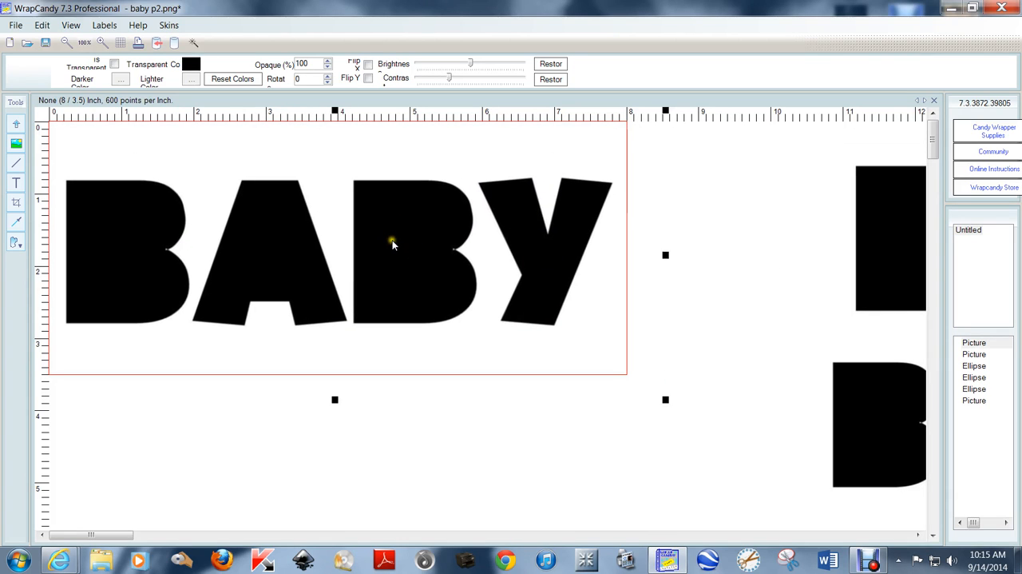
{"action": "left_click", "coordinate": [114, 65]}
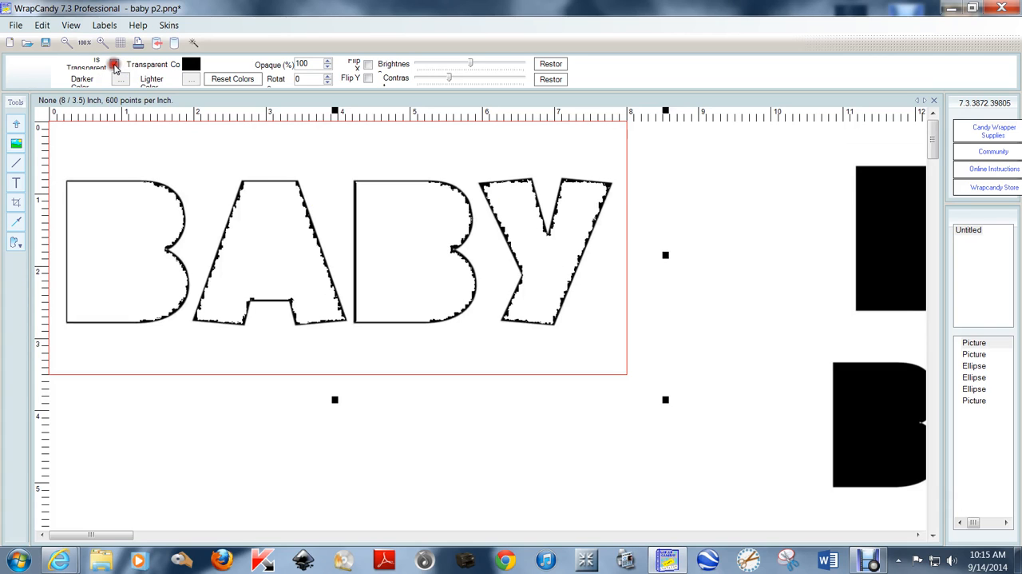
{"action": "left_click", "coordinate": [191, 64]}
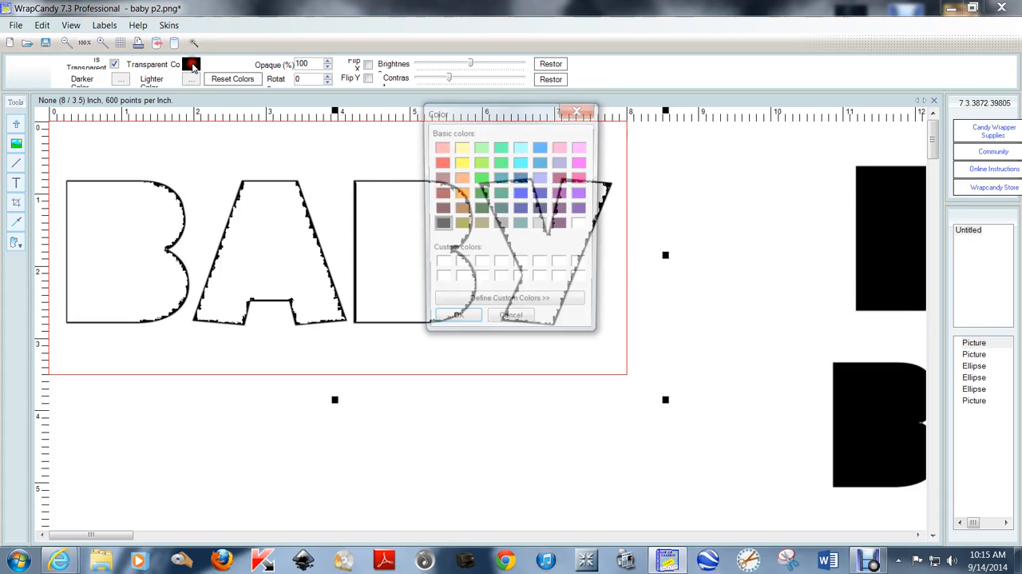
{"action": "left_click", "coordinate": [504, 226]}
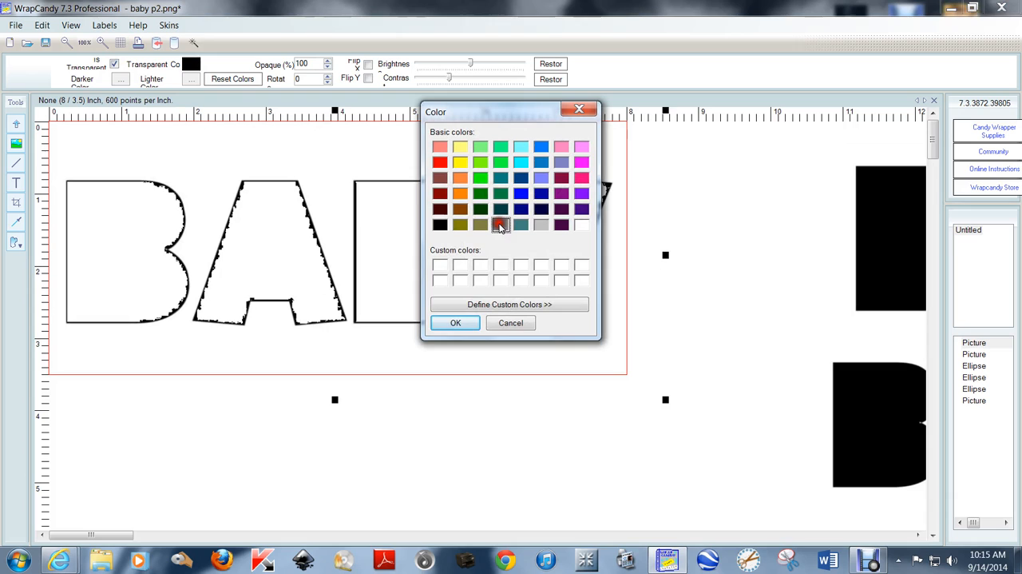
{"action": "left_click", "coordinate": [455, 322]}
- Set the BABY picture's darker transparent color to black and its lighter transparent color to light gray (192, 192, 192)
{"action": "left_click", "coordinate": [121, 81]}
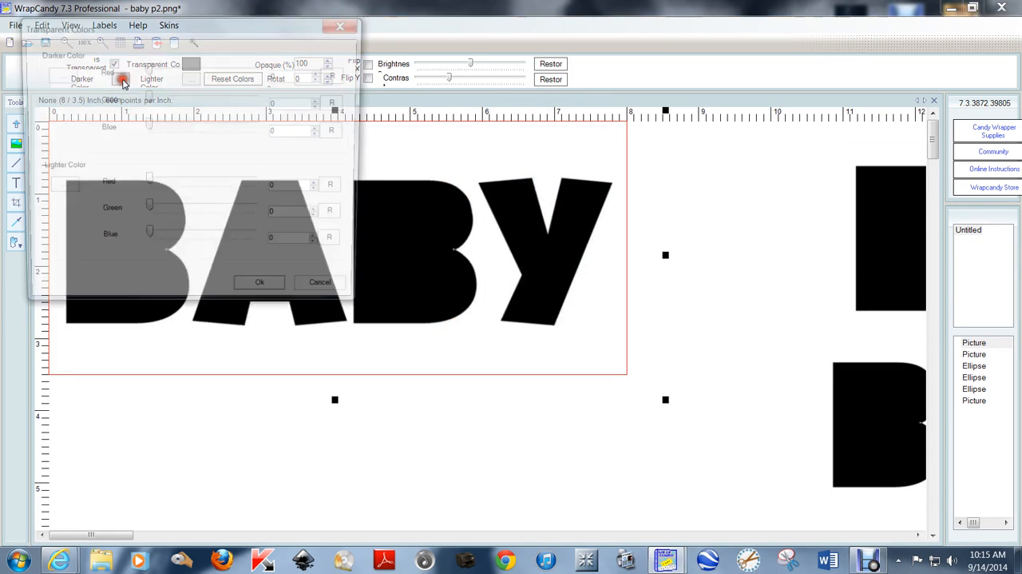
{"action": "left_click", "coordinate": [66, 79]}
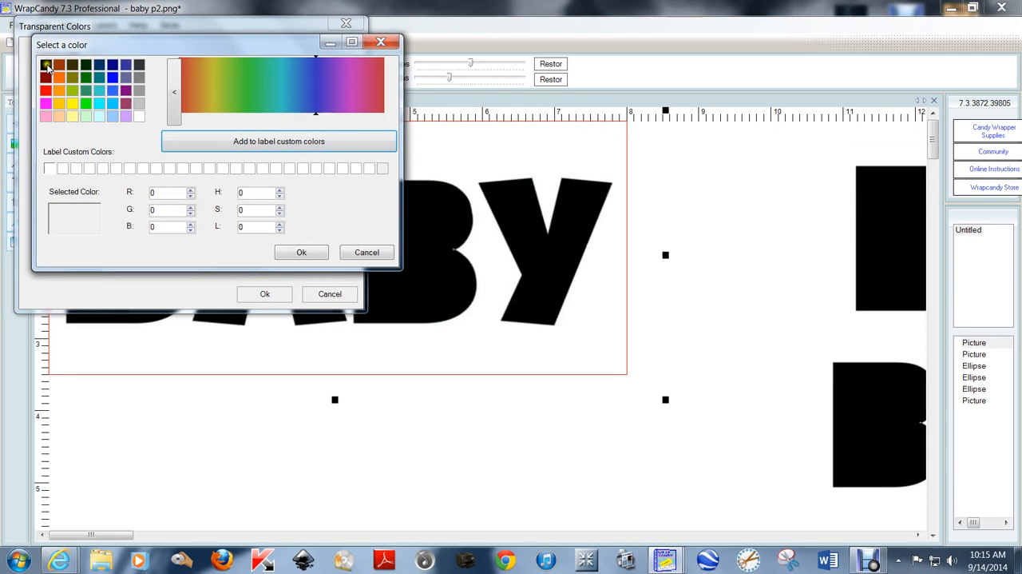
{"action": "left_click", "coordinate": [45, 64]}
{"action": "left_click", "coordinate": [299, 252]}
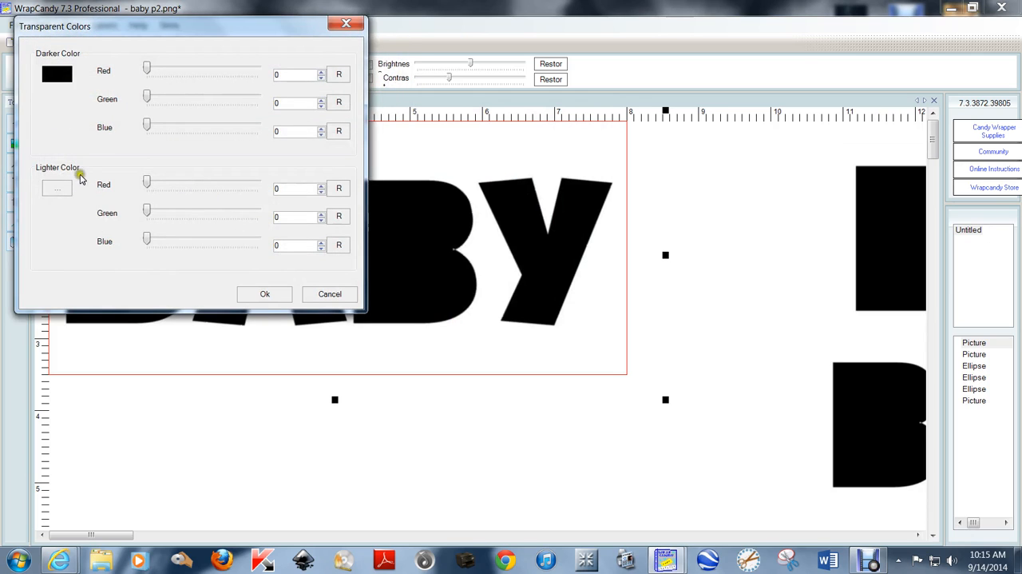
{"action": "left_click", "coordinate": [60, 188]}
{"action": "left_click", "coordinate": [159, 123]}
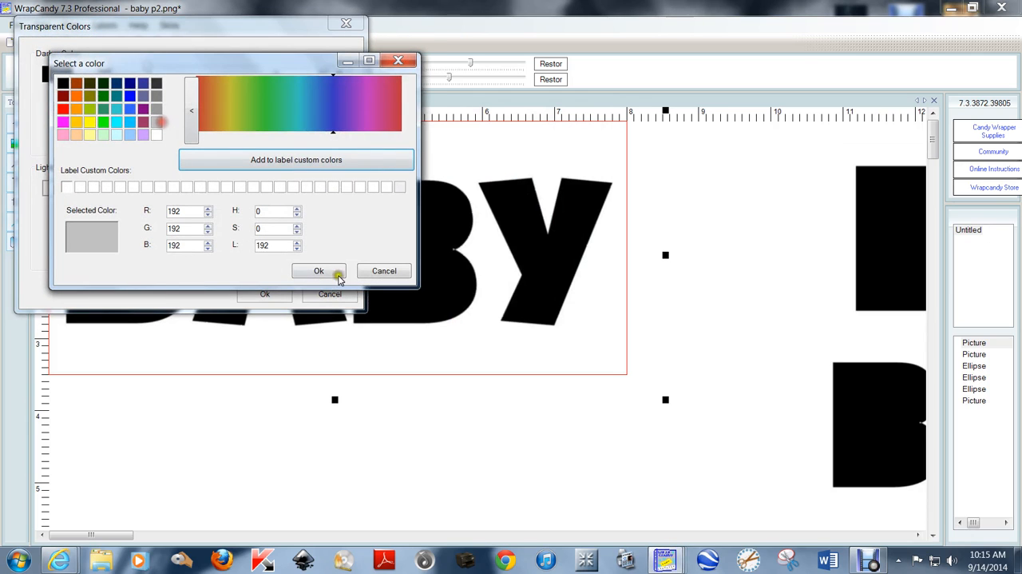
{"action": "left_click", "coordinate": [330, 271]}
{"action": "left_click", "coordinate": [265, 294]}
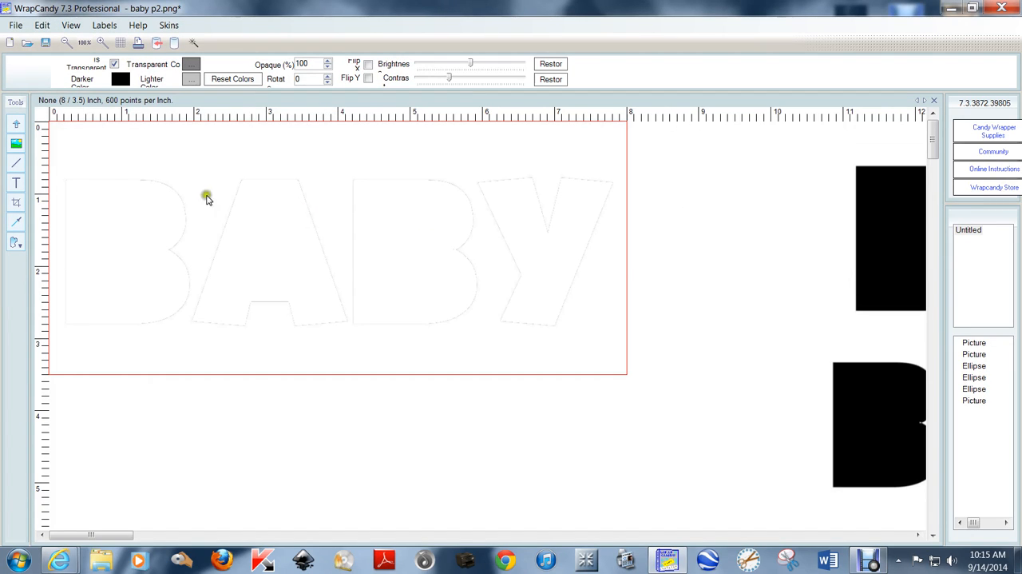
- Export the label as a PNG image with transparency turned on and the resolution set to 300
{"action": "left_click", "coordinate": [15, 25]}
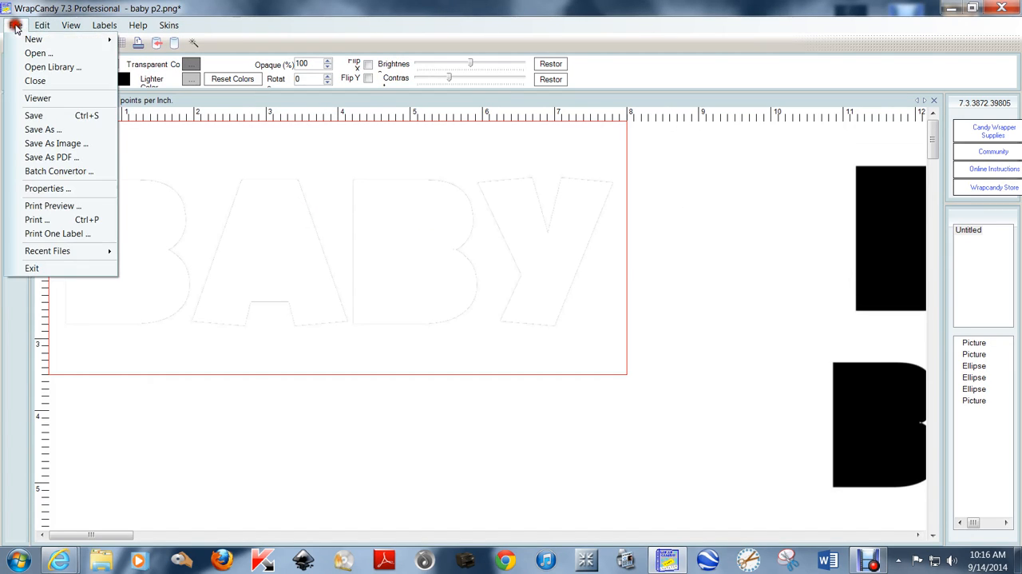
{"action": "left_click", "coordinate": [51, 144]}
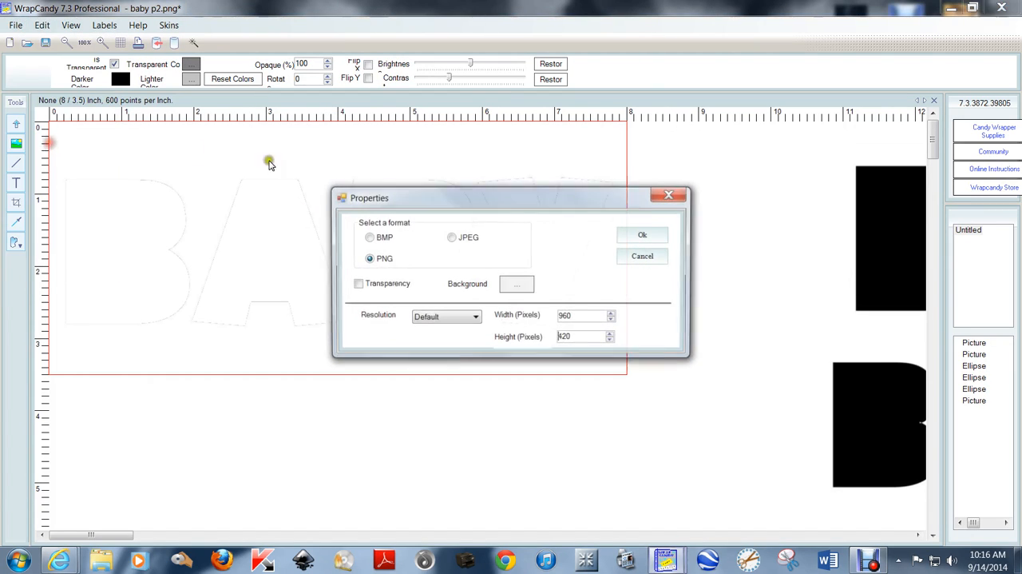
{"action": "left_click", "coordinate": [356, 285]}
{"action": "left_click", "coordinate": [474, 317]}
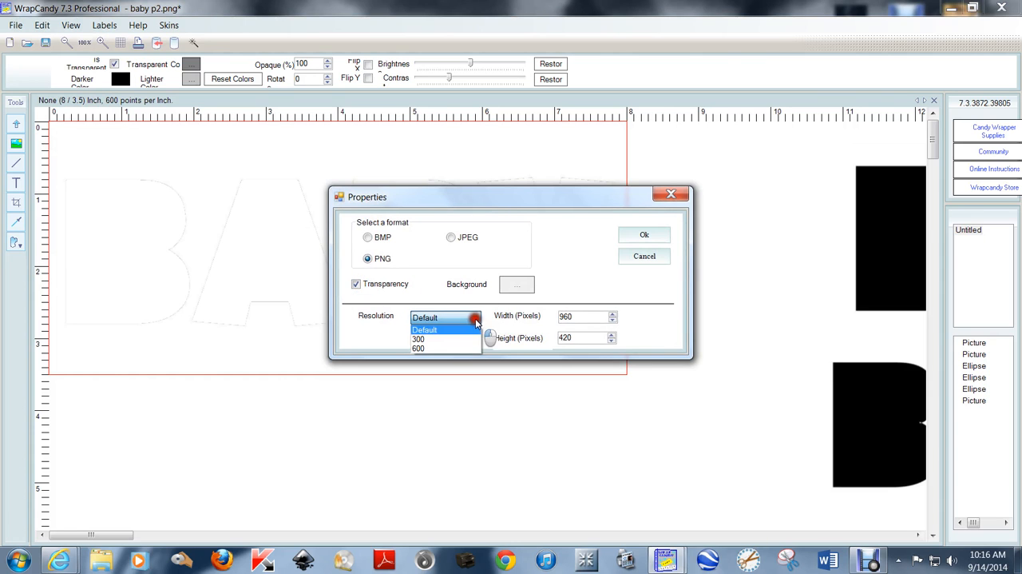
{"action": "left_click", "coordinate": [471, 348]}
{"action": "left_click", "coordinate": [643, 236]}
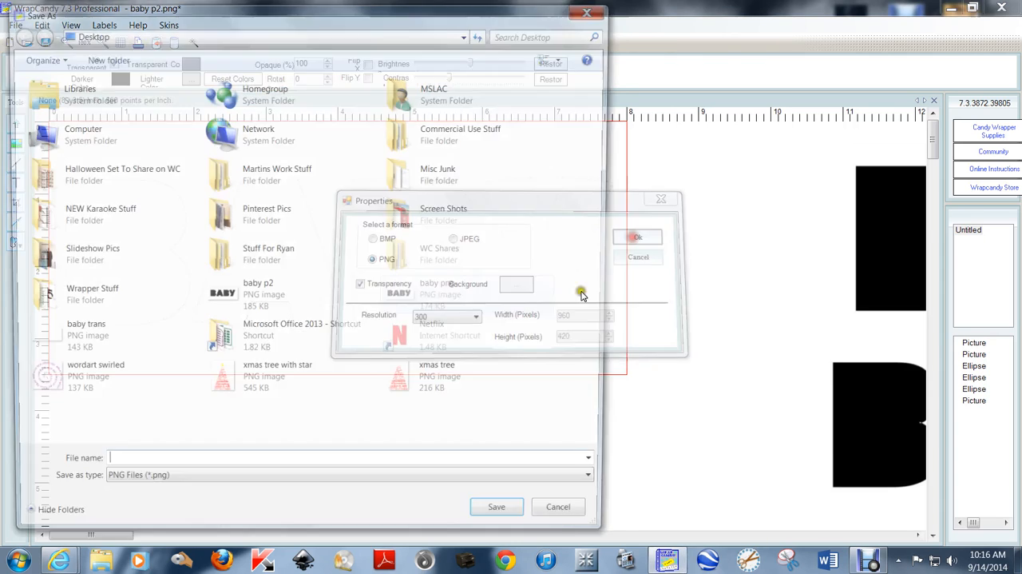
- Save the transparent PNG on the Desktop with the file name "baby trans 2"
{"action": "type", "text": "ba"}
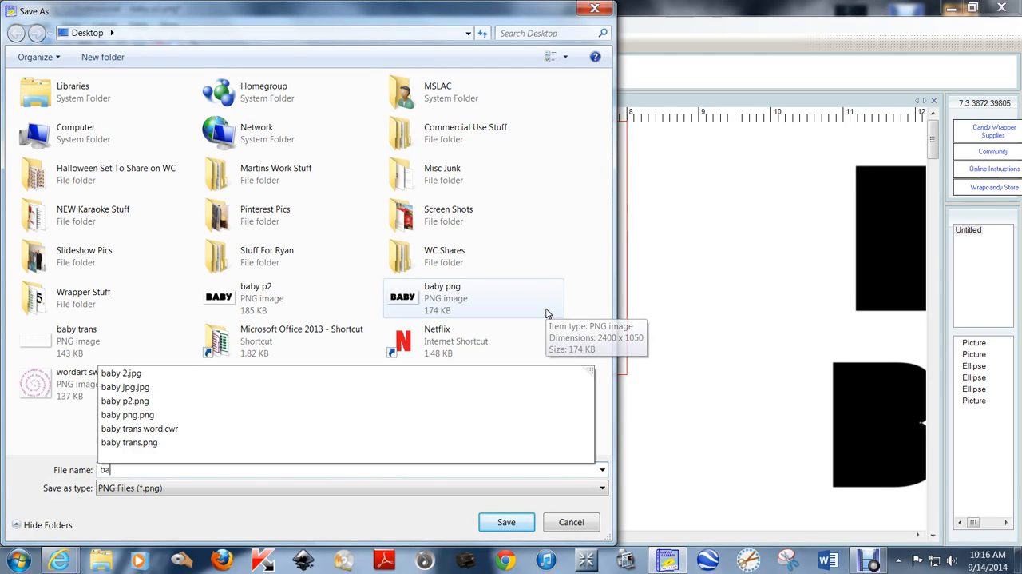
{"action": "type", "text": "by trans 2"}
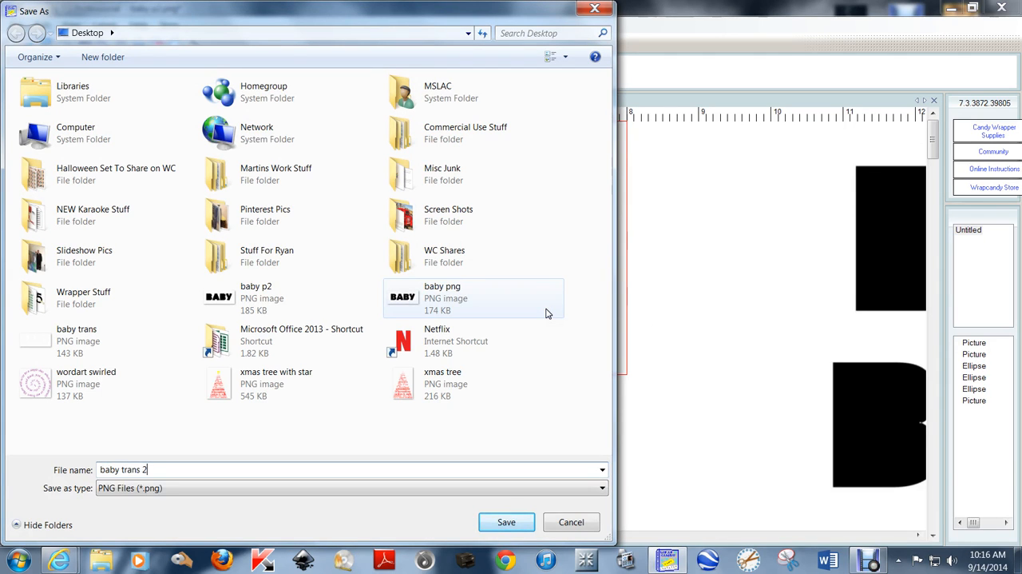
{"action": "key", "text": "Return"}
{"action": "left_click", "coordinate": [509, 246]}
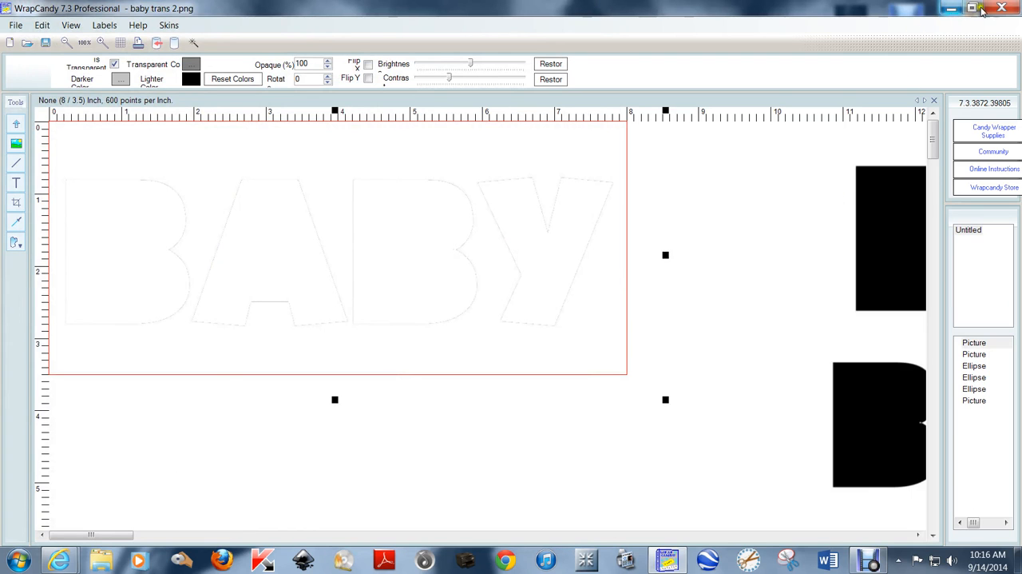
- Open the "baby trans word" label from the Desktop and move the brown frame off the front of the wrapper
{"action": "left_click", "coordinate": [950, 8]}
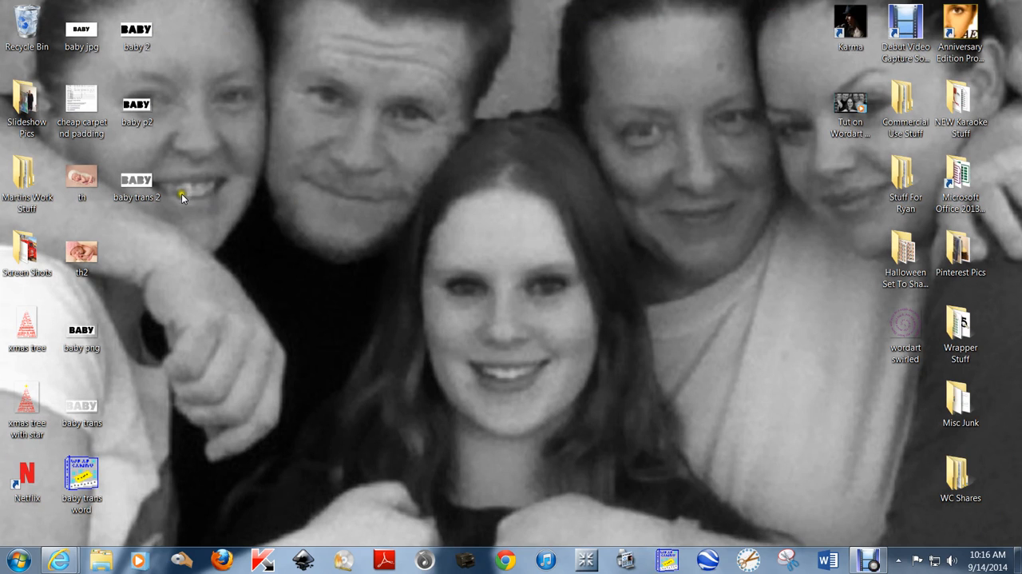
{"action": "double_click", "coordinate": [82, 478]}
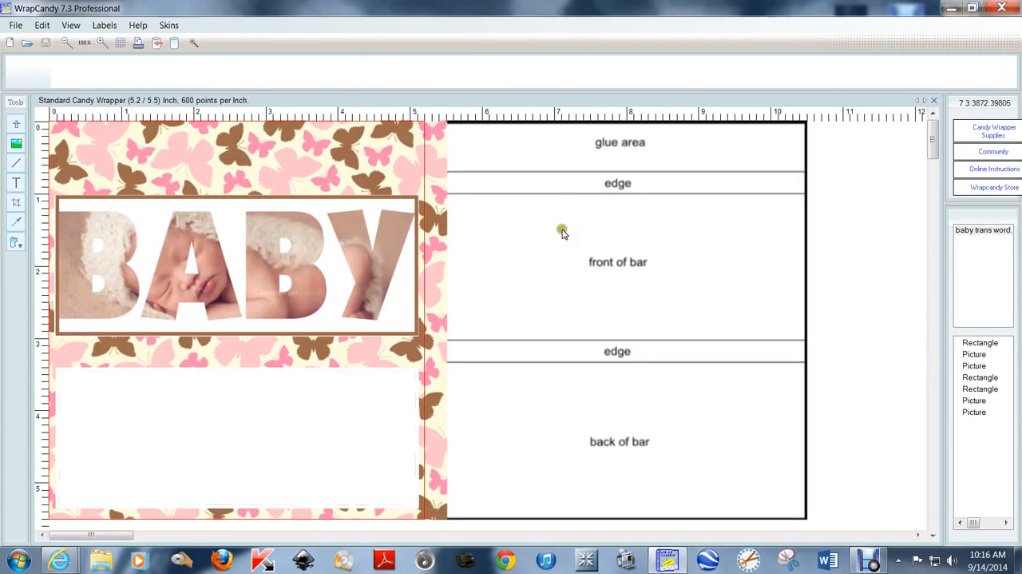
{"action": "left_click", "coordinate": [143, 214]}
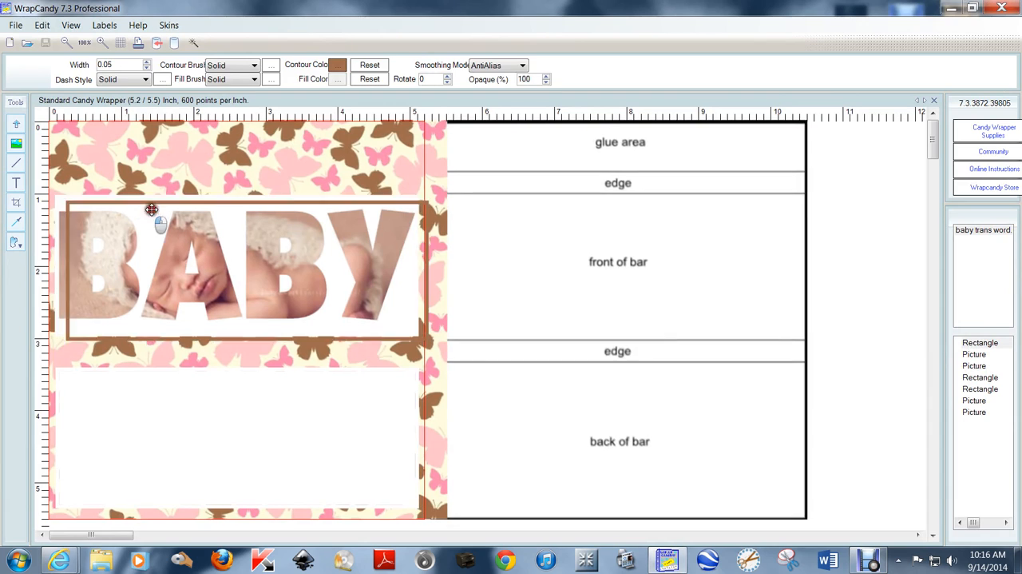
{"action": "left_click_drag", "start_coordinate": [153, 212], "coordinate": [657, 172]}
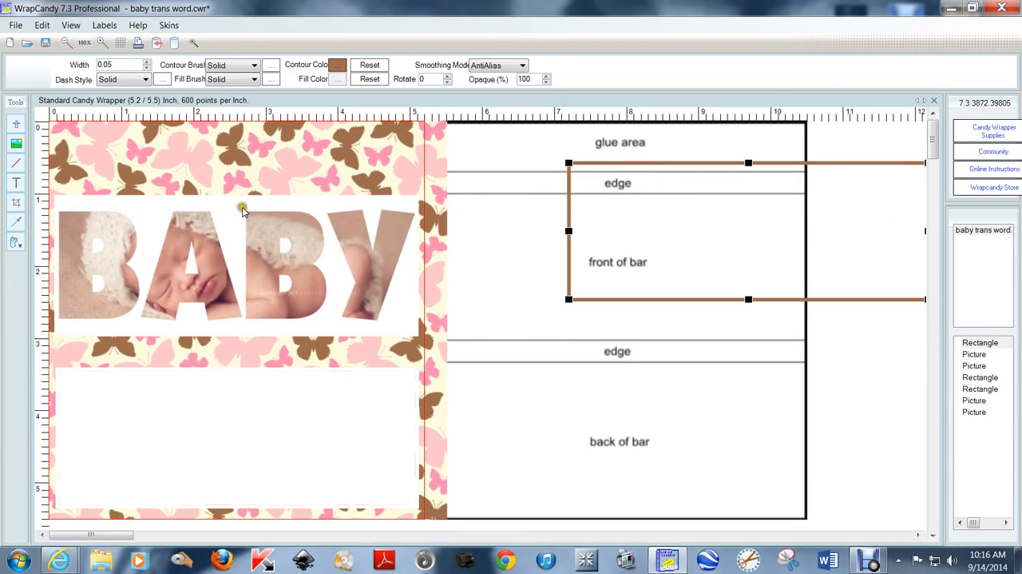
- Delete the existing BABY cutout picture that covers the baby photo on the wrapper
{"action": "left_click", "coordinate": [239, 210]}
{"action": "left_click_drag", "start_coordinate": [230, 208], "coordinate": [762, 346]}
{"action": "key", "text": "Delete"}
{"action": "left_click", "coordinate": [692, 357]}
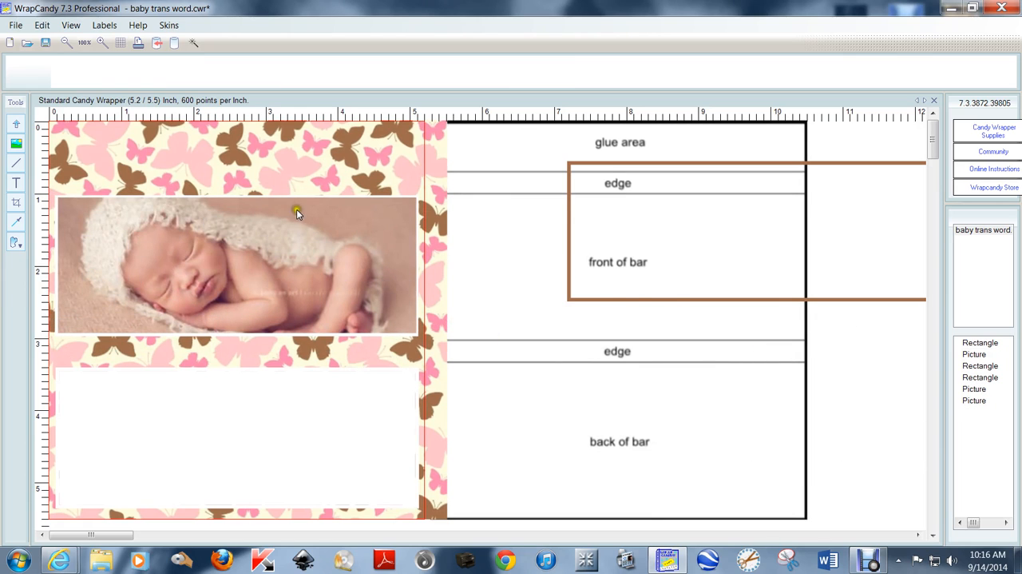
- Add the PNG image "baby trans 2" from the Desktop to the wrapper
{"action": "right_click", "coordinate": [306, 241]}
{"action": "left_click", "coordinate": [400, 354]}
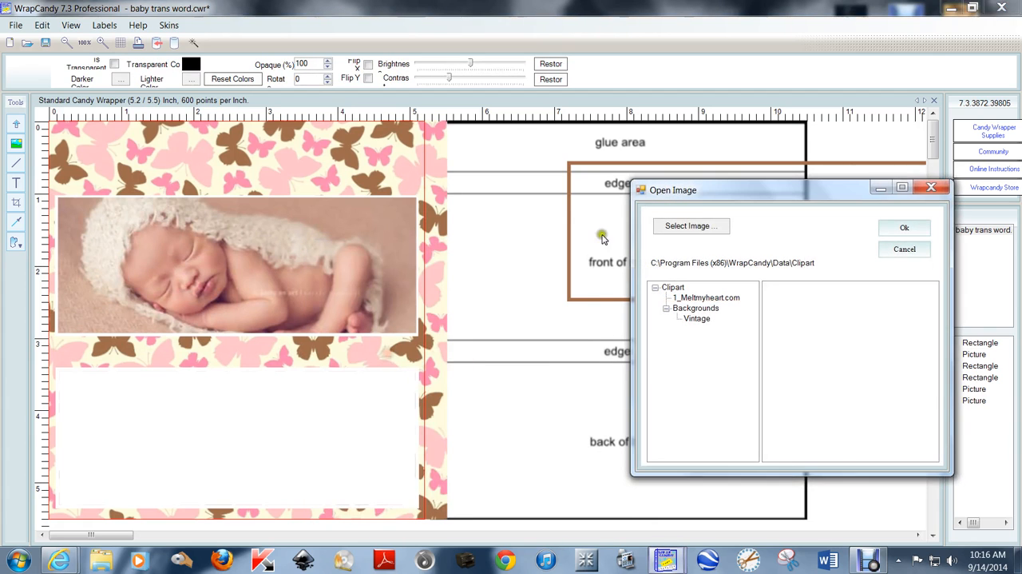
{"action": "left_click", "coordinate": [703, 224]}
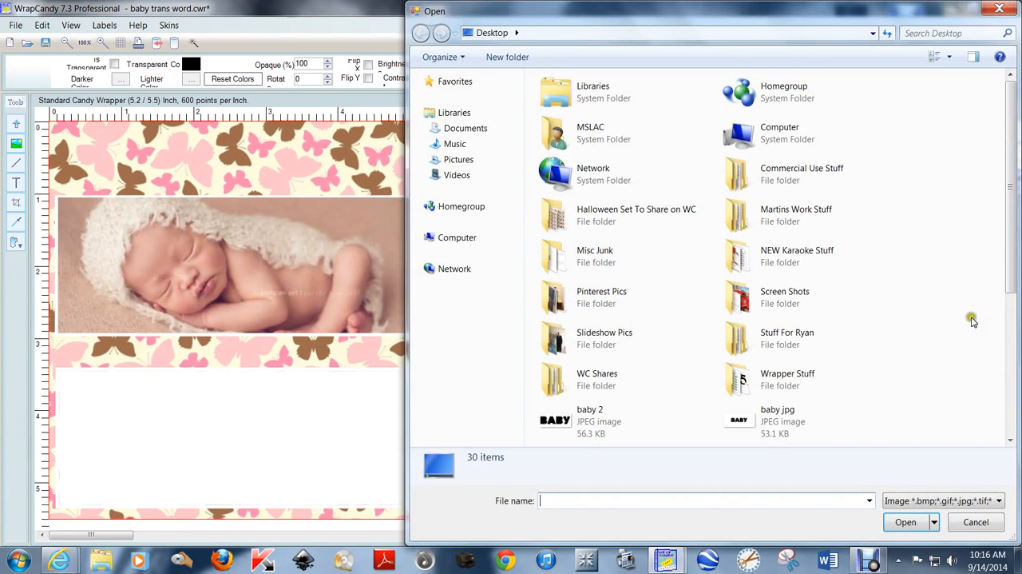
{"action": "scroll", "coordinate": [948, 313], "scroll_direction": "down", "scroll_amount": 5}
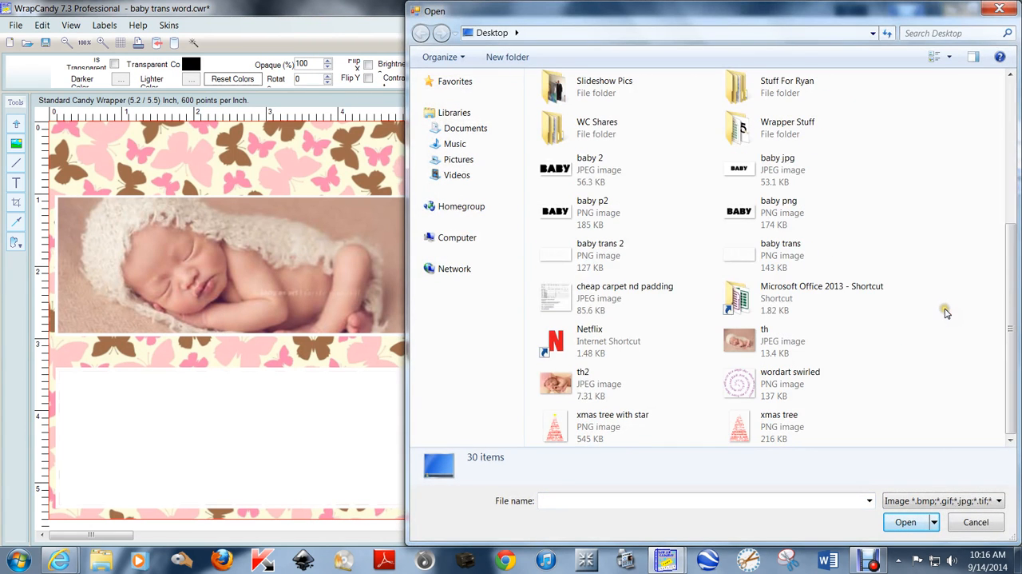
{"action": "double_click", "coordinate": [601, 254]}
- Decrease the BABY cutout by 50% twice, then fit it over the baby photo at about 5.1 × 2 inches
{"action": "right_click", "coordinate": [331, 214]}
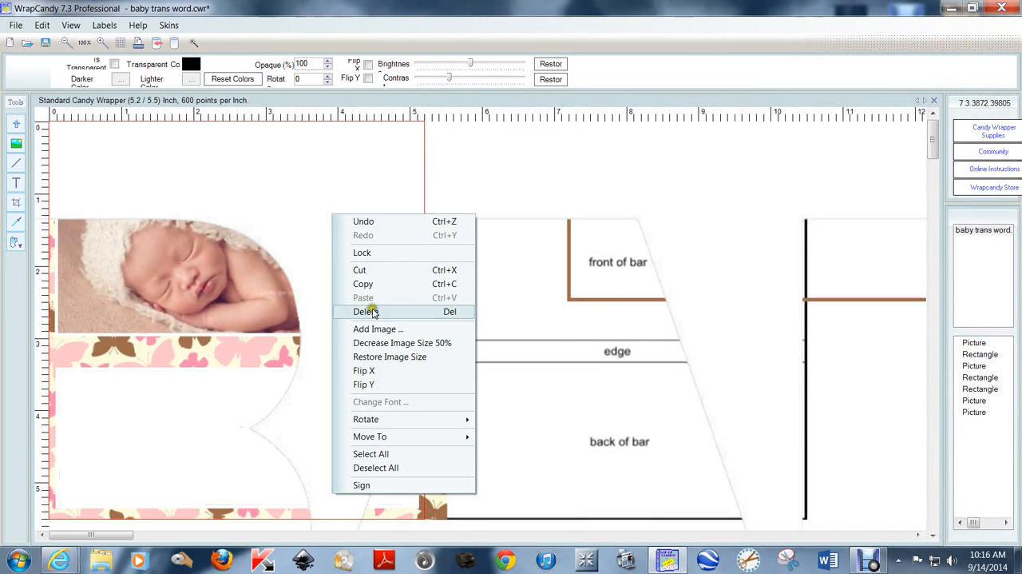
{"action": "left_click", "coordinate": [386, 343]}
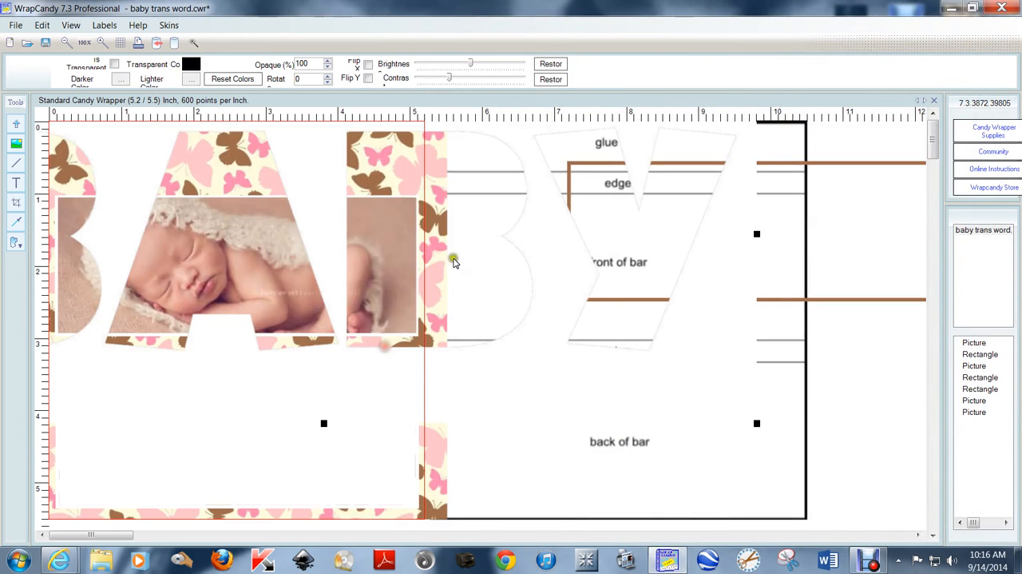
{"action": "right_click", "coordinate": [328, 177]}
{"action": "left_click", "coordinate": [381, 298]}
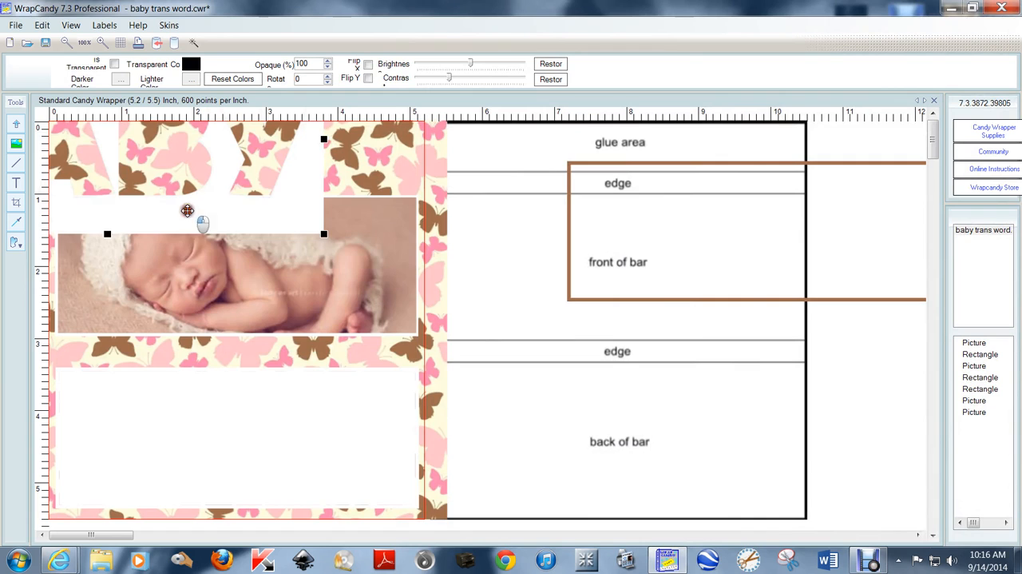
{"action": "left_click_drag", "start_coordinate": [187, 210], "coordinate": [346, 355]}
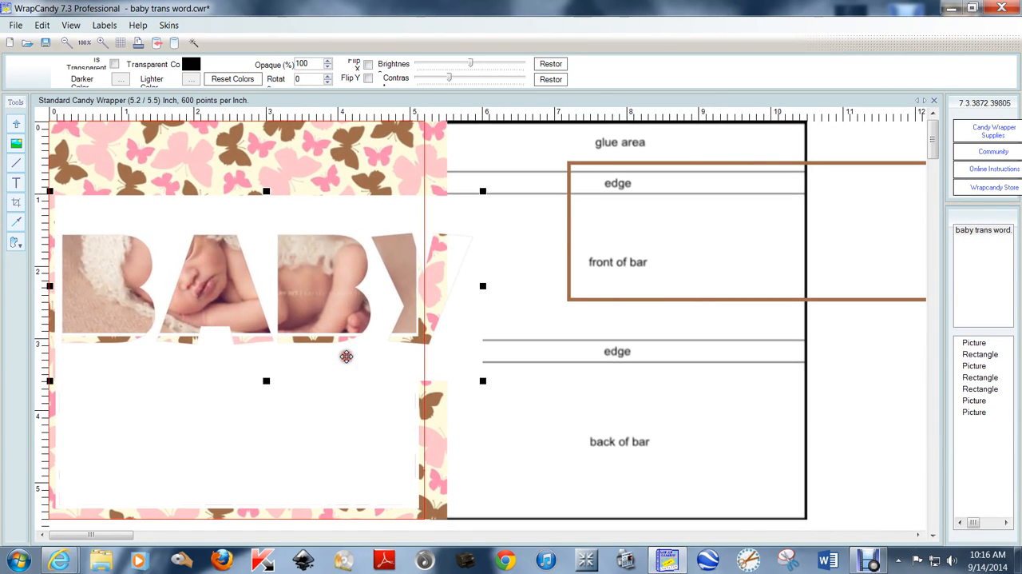
{"action": "left_click_drag", "start_coordinate": [482, 380], "coordinate": [419, 353]}
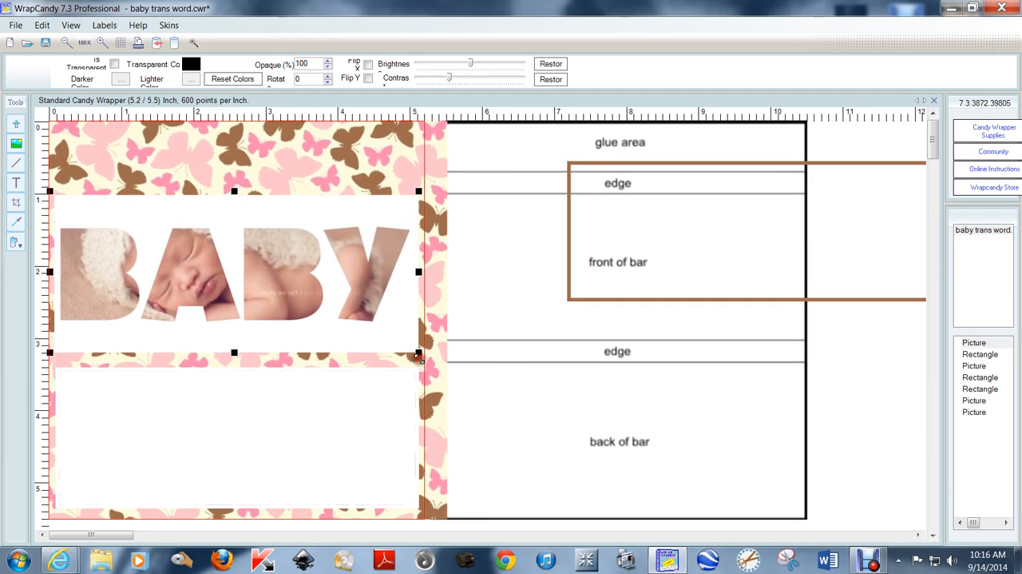
{"action": "left_click_drag", "start_coordinate": [234, 353], "coordinate": [237, 336]}
- Bring the brown frame to the front and place it around the BABY cutout, extending its lower edge slightly
{"action": "left_click", "coordinate": [721, 224]}
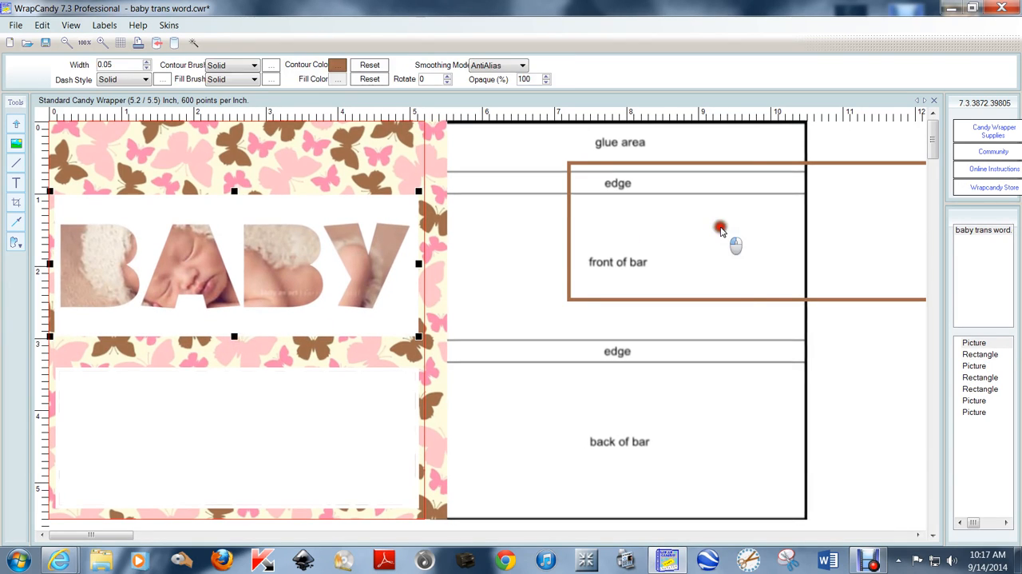
{"action": "right_click", "coordinate": [721, 223]}
{"action": "mouse_move", "coordinate": [797, 445]}
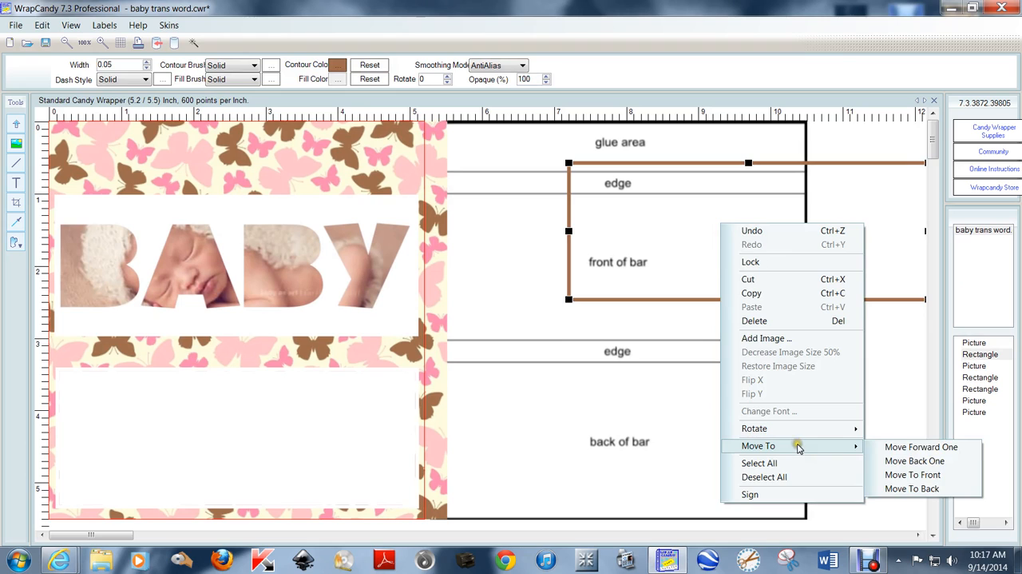
{"action": "left_click", "coordinate": [917, 476]}
{"action": "left_click_drag", "start_coordinate": [735, 234], "coordinate": [216, 273]}
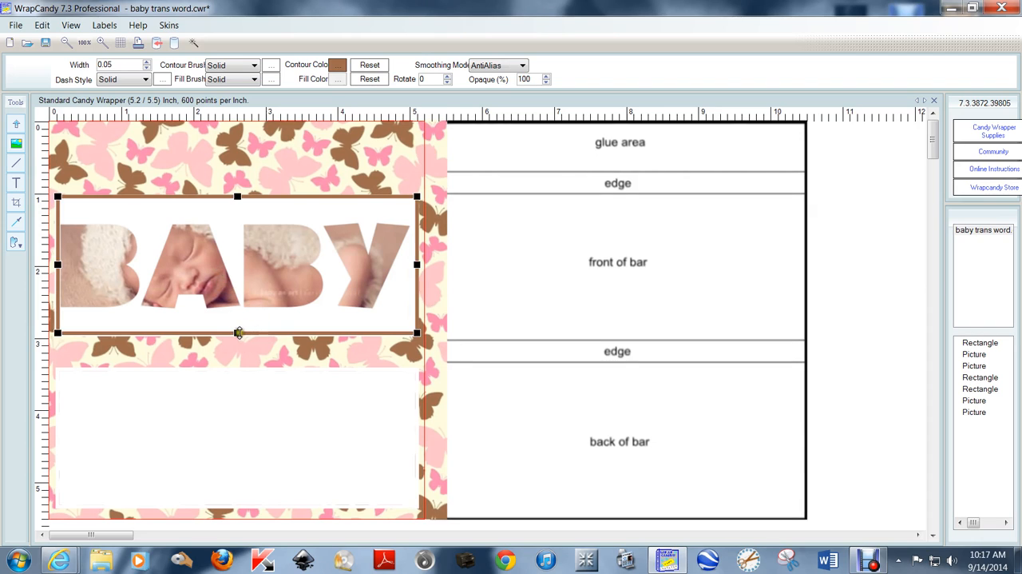
{"action": "left_click_drag", "start_coordinate": [238, 333], "coordinate": [239, 335]}
{"action": "left_click", "coordinate": [903, 247]}
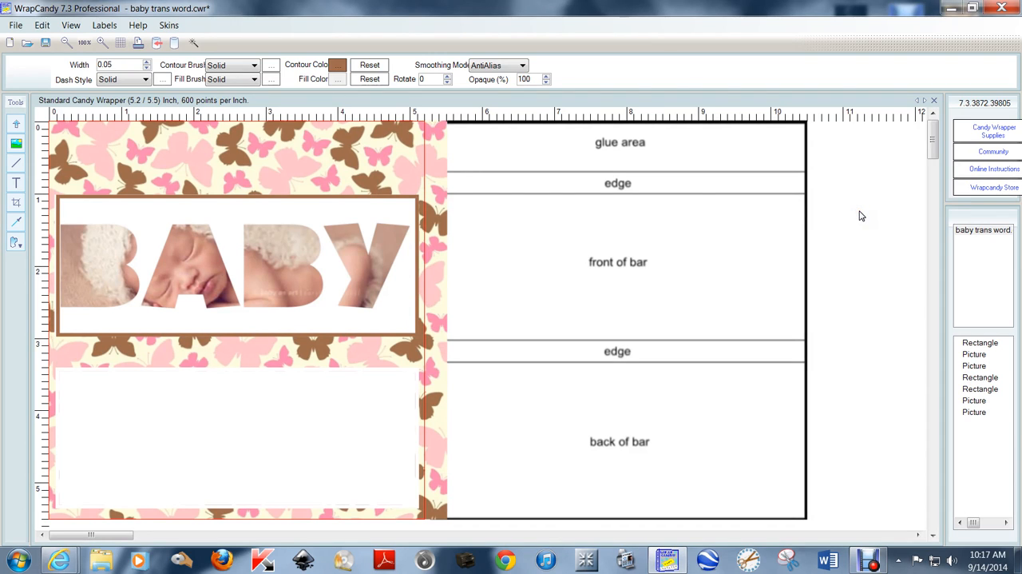
- Move the wrapper layout guide and the brown frame well away from the wrapper to clear the space beside it
{"action": "scroll", "coordinate": [861, 216], "scroll_direction": "down", "scroll_amount": 1}
{"action": "left_click_drag", "start_coordinate": [387, 164], "coordinate": [801, 169]}
{"action": "left_click_drag", "start_coordinate": [206, 193], "coordinate": [851, 388]}
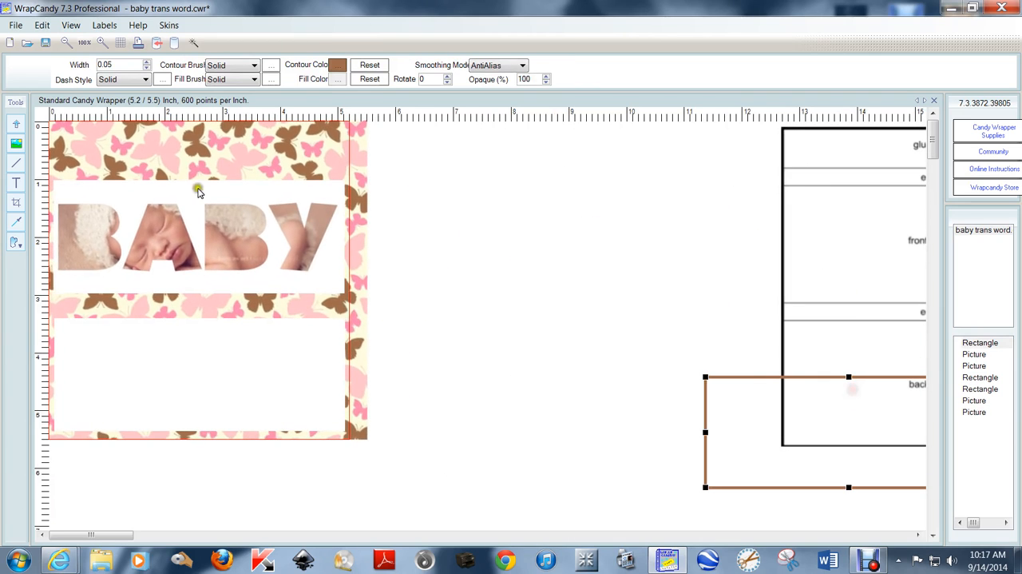
- Stretch the BABY cutout to about 2.7 inches high, try it over the baby photo and move it back beside the wrapper
{"action": "left_click_drag", "start_coordinate": [203, 199], "coordinate": [592, 181]}
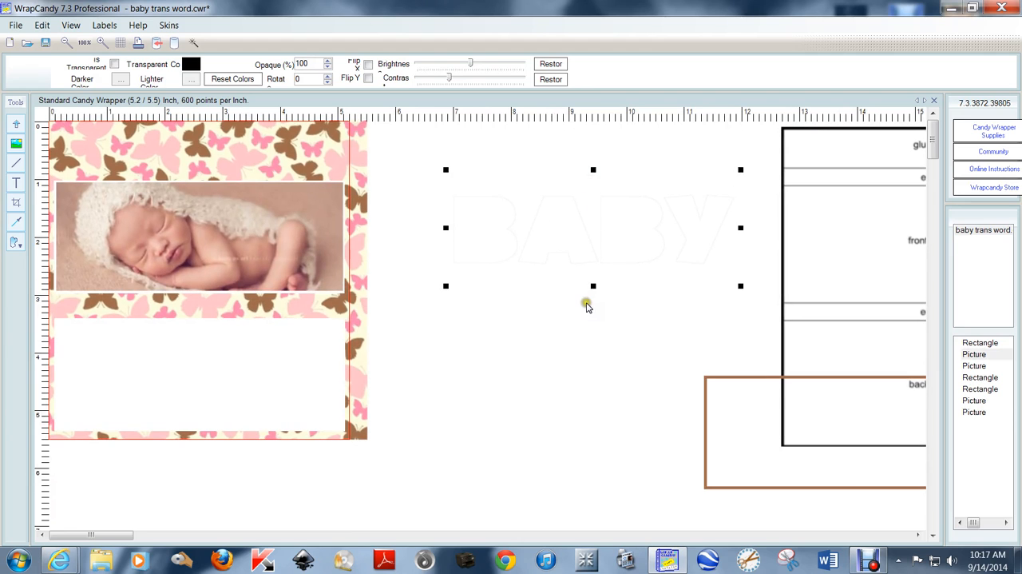
{"action": "left_click", "coordinate": [597, 308]}
{"action": "left_click", "coordinate": [597, 327]}
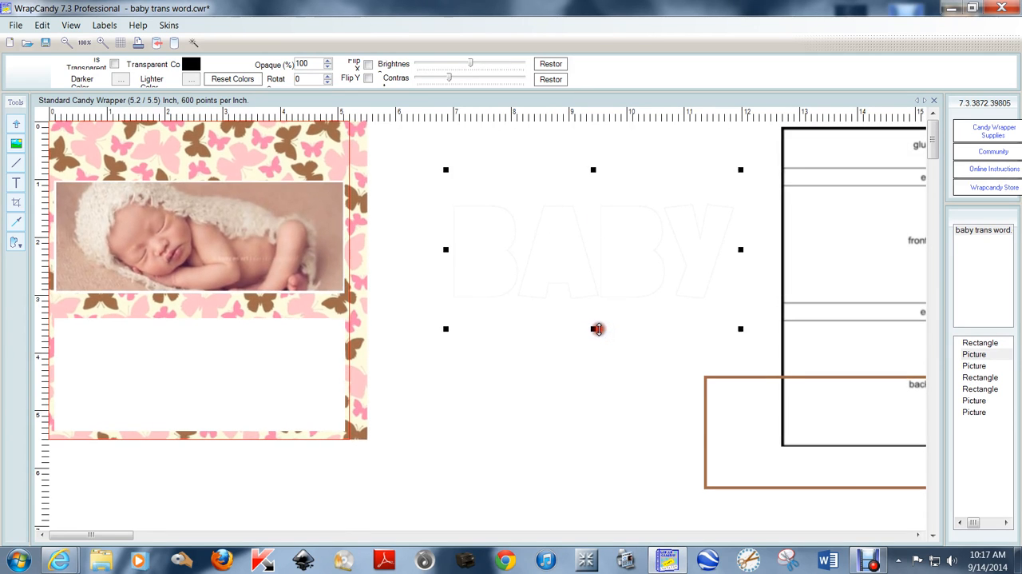
{"action": "left_click_drag", "start_coordinate": [598, 253], "coordinate": [204, 238]}
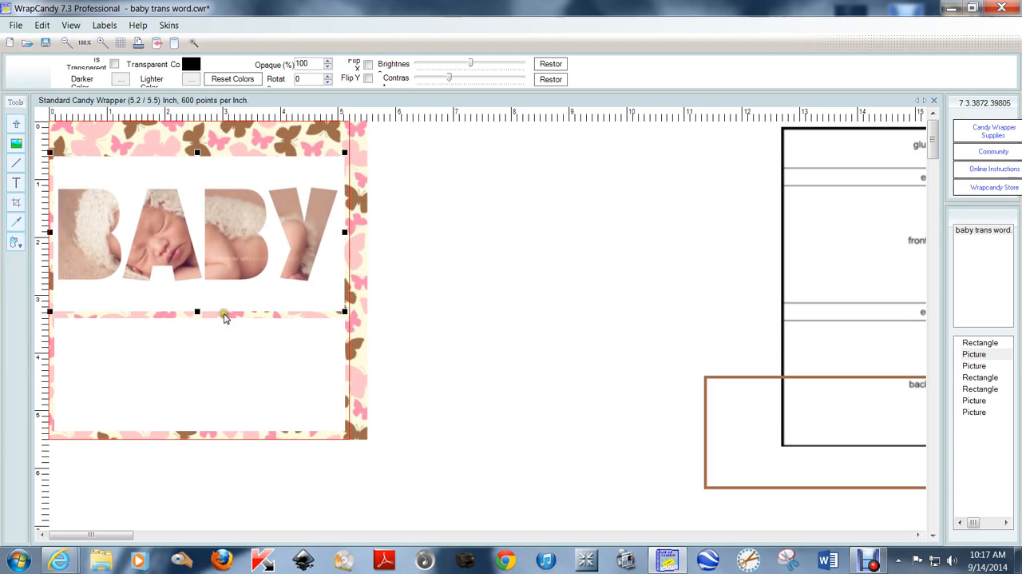
{"action": "left_click_drag", "start_coordinate": [201, 182], "coordinate": [557, 183]}
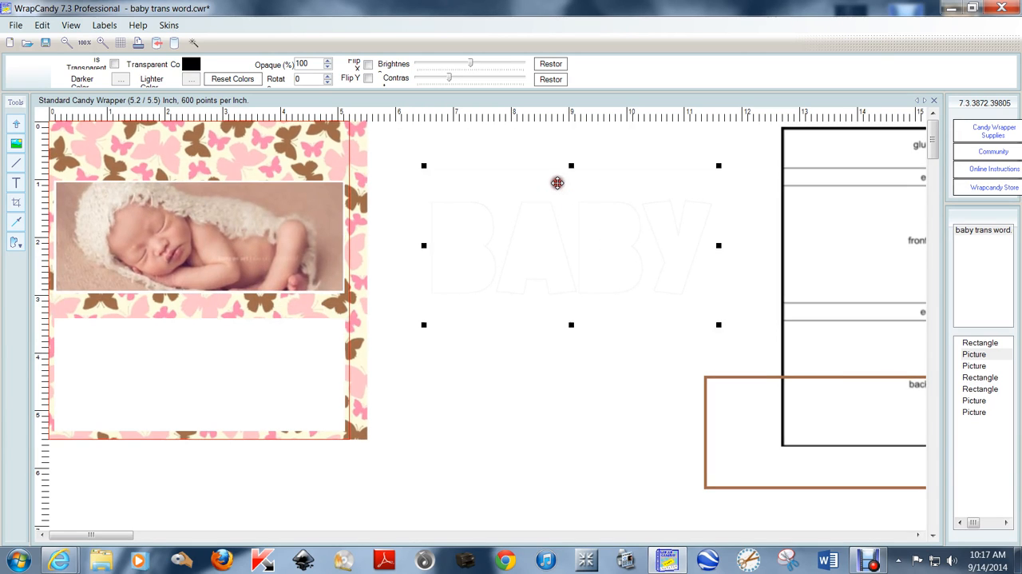
{"action": "scroll", "coordinate": [489, 214], "scroll_direction": "up", "scroll_amount": 1}
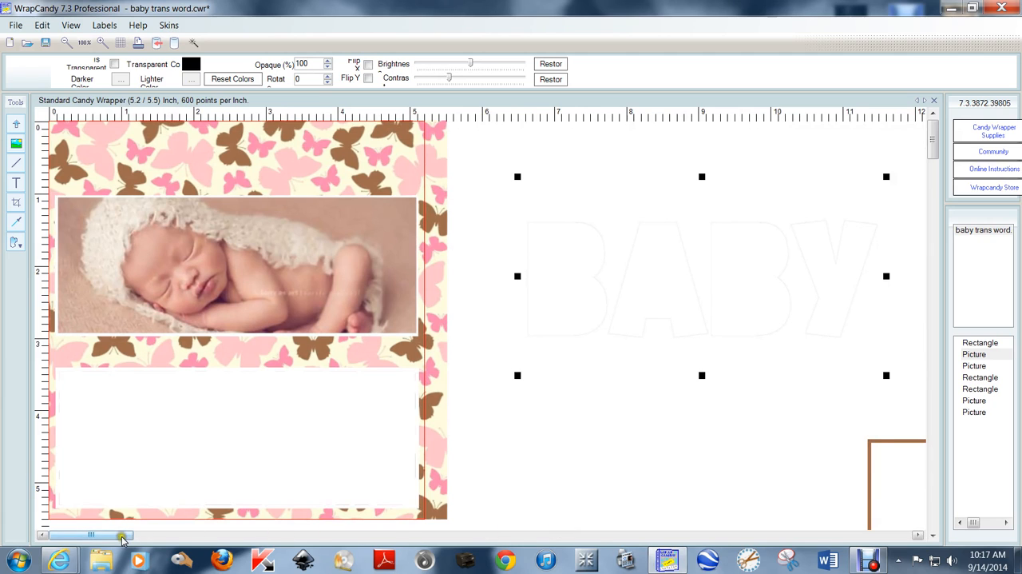
- Crop the BABY cutout to a rectangle about 5 × 1.8 inches, closely surrounding the letters
{"action": "left_click_drag", "start_coordinate": [116, 535], "coordinate": [200, 537]}
{"action": "left_click", "coordinate": [582, 305]}
{"action": "left_click_drag", "start_coordinate": [582, 304], "coordinate": [530, 305]}
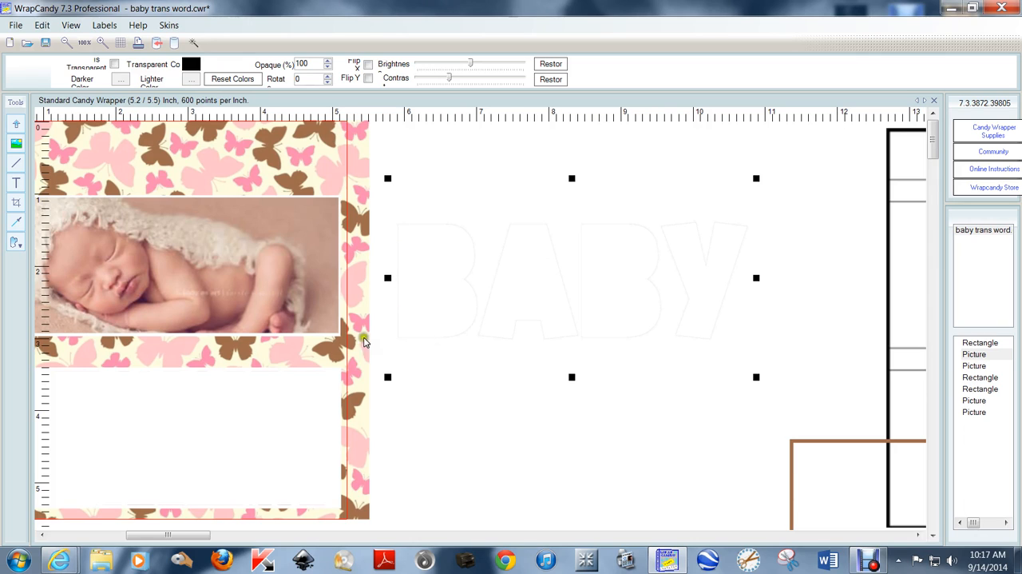
{"action": "left_click", "coordinate": [16, 202]}
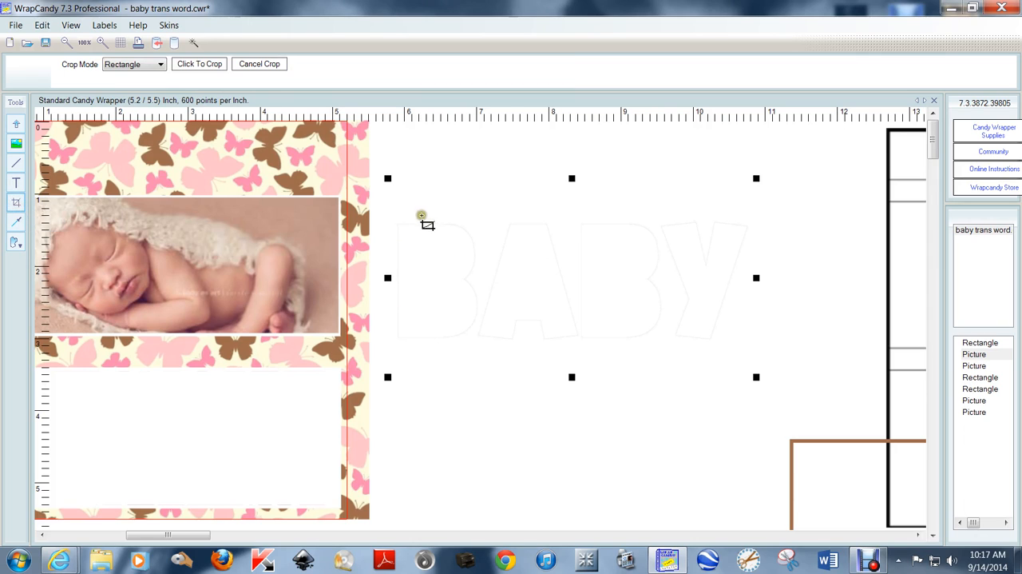
{"action": "left_click_drag", "start_coordinate": [394, 216], "coordinate": [752, 343]}
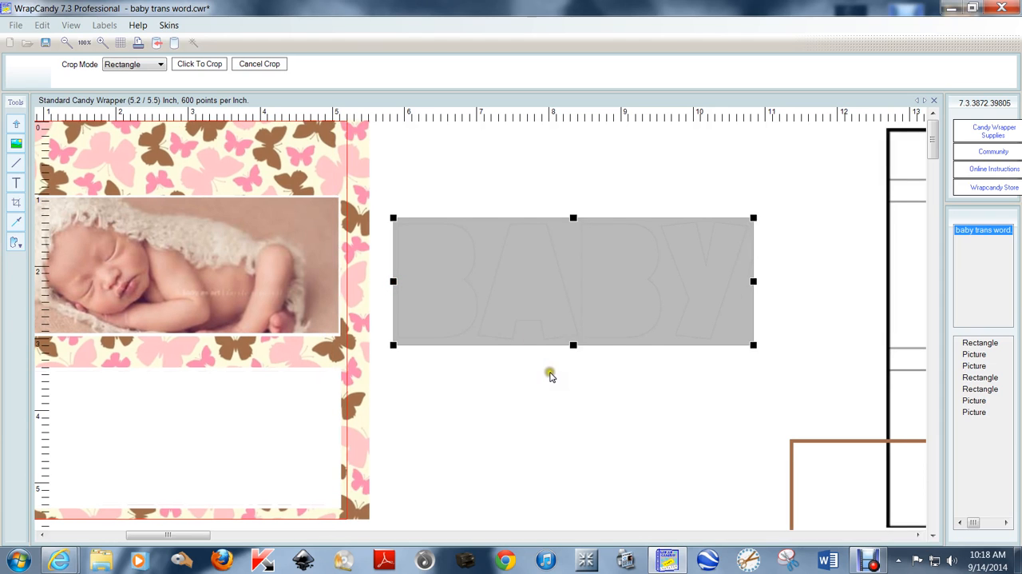
{"action": "left_click", "coordinate": [207, 64]}
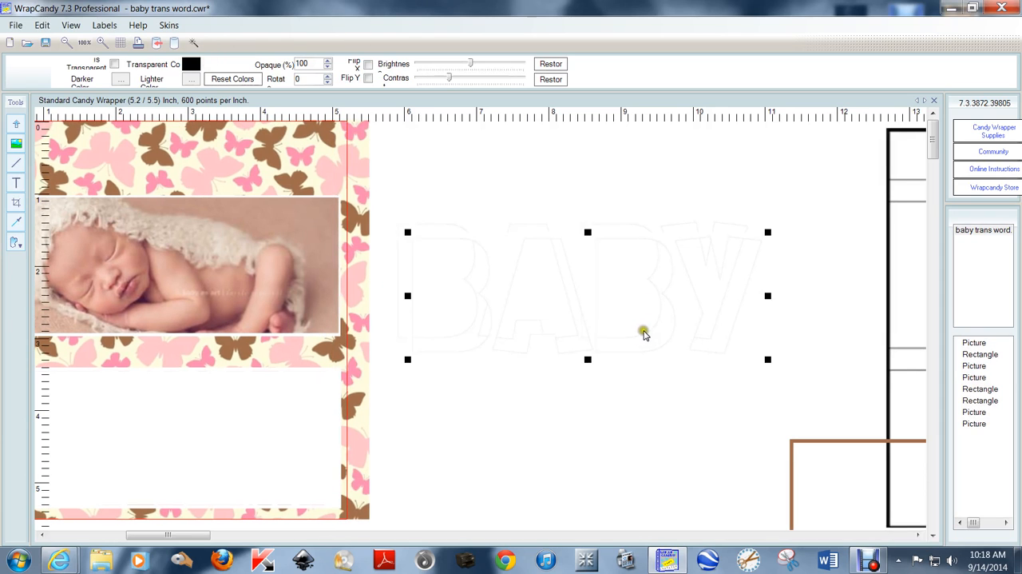
- Fit the cropped BABY cutout over the baby photo, stretching its lower edge to cover the photo's bottom strip
{"action": "left_click_drag", "start_coordinate": [619, 313], "coordinate": [253, 277]}
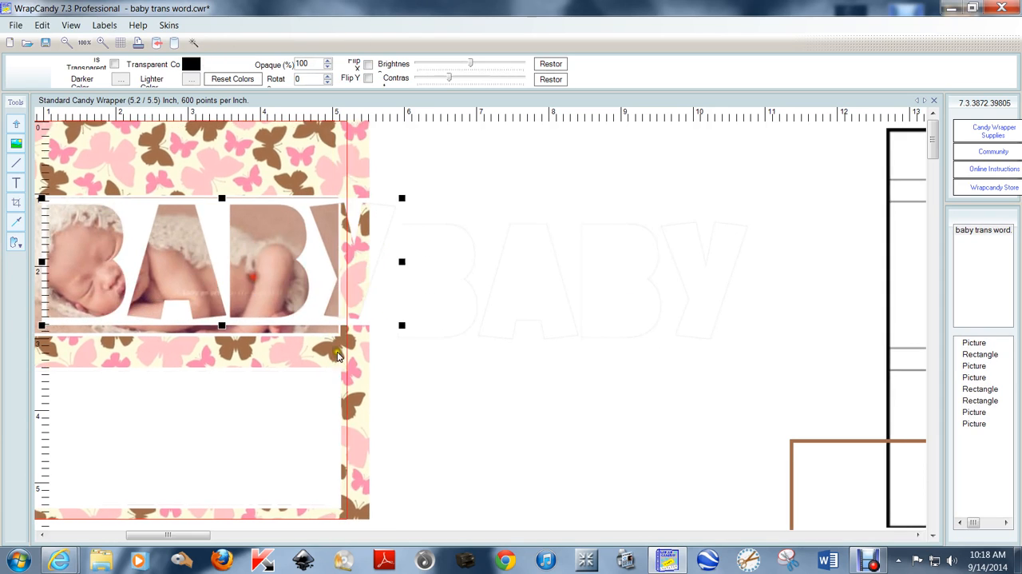
{"action": "scroll", "coordinate": [352, 373], "scroll_direction": "down", "scroll_amount": 1}
{"action": "left_click_drag", "start_coordinate": [166, 534], "coordinate": [95, 534]}
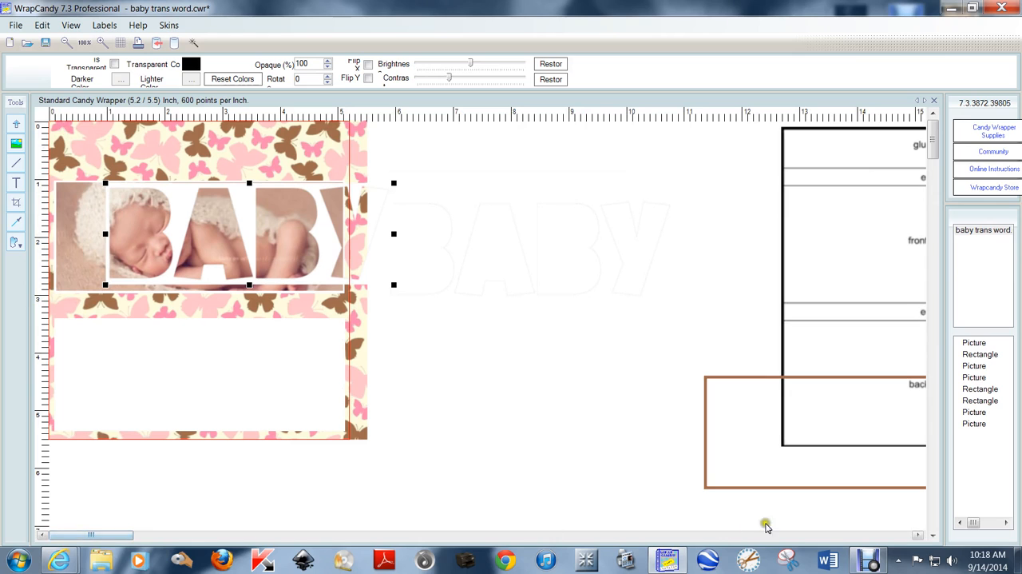
{"action": "left_click_drag", "start_coordinate": [255, 205], "coordinate": [192, 206]}
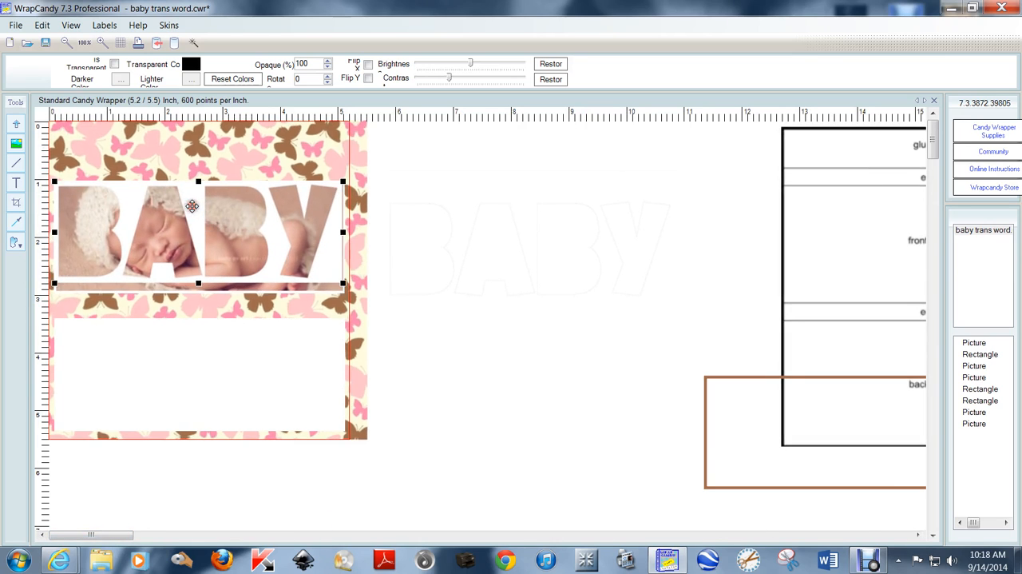
{"action": "scroll", "coordinate": [192, 207], "scroll_direction": "up", "scroll_amount": 2}
{"action": "left_click_drag", "start_coordinate": [491, 366], "coordinate": [492, 367]}
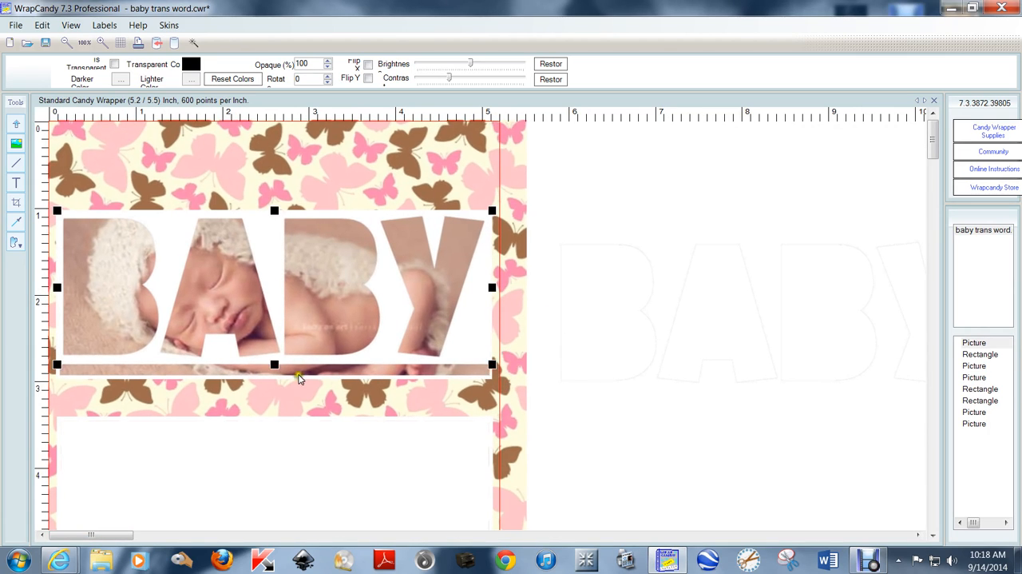
{"action": "left_click_drag", "start_coordinate": [274, 365], "coordinate": [276, 380]}
{"action": "left_click", "coordinate": [666, 158]}
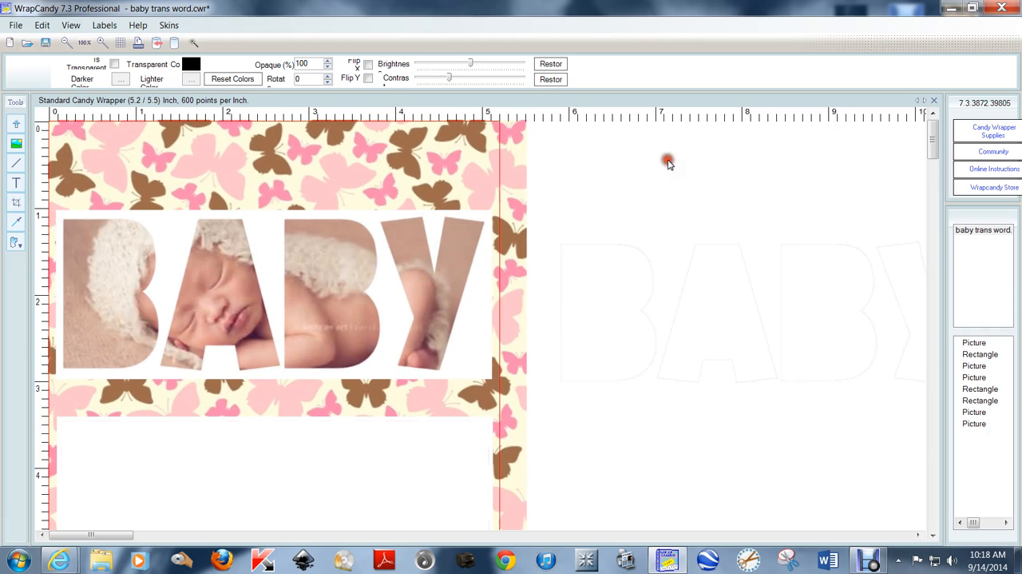
- Delete the uncropped BABY cutout left beside the wrapper
{"action": "scroll", "coordinate": [670, 164], "scroll_direction": "down", "scroll_amount": 1}
{"action": "scroll", "coordinate": [666, 164], "scroll_direction": "down", "scroll_amount": 1}
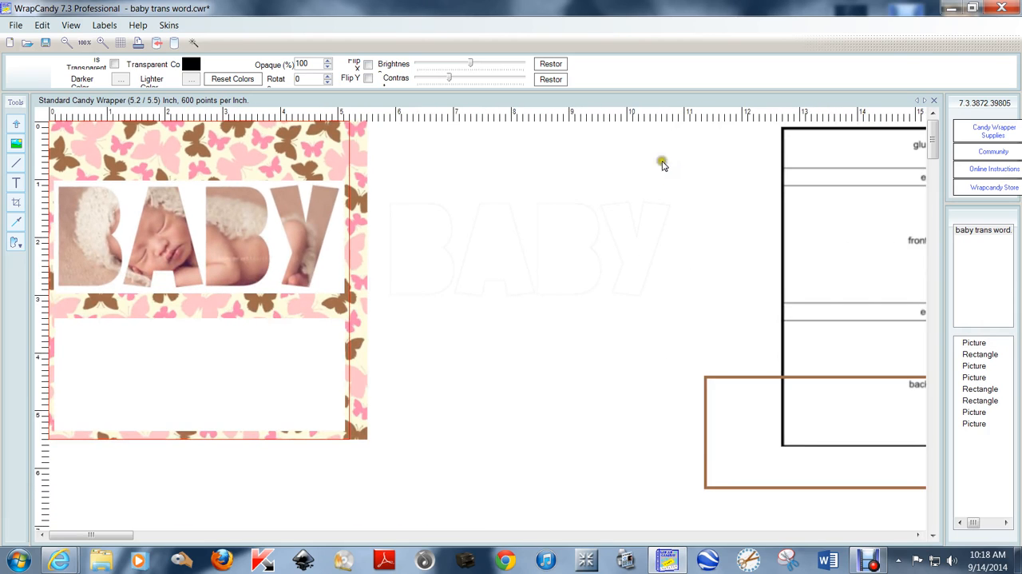
{"action": "left_click", "coordinate": [493, 224]}
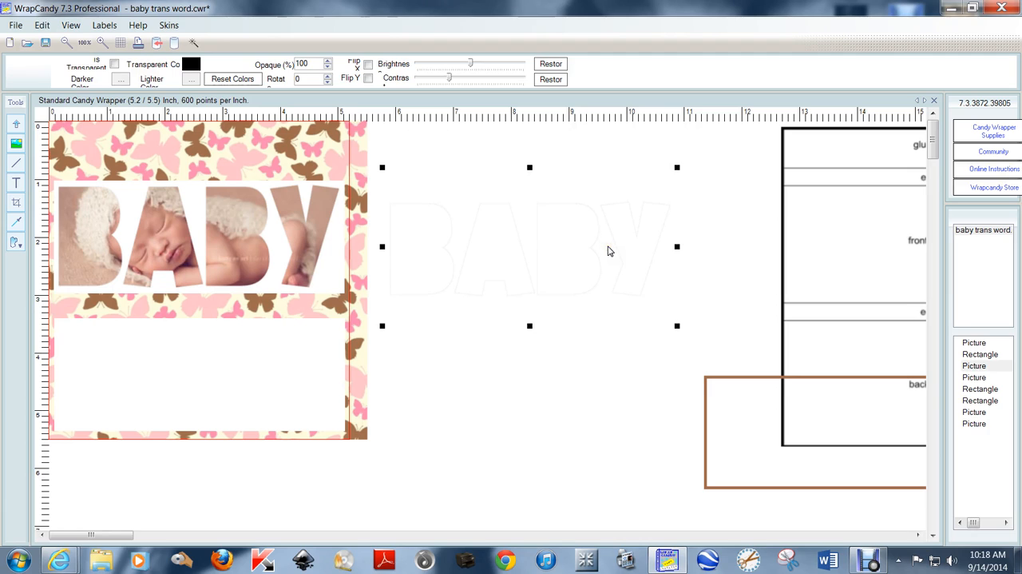
{"action": "key", "text": "Delete"}
- Place the brown frame around the BABY photo cutout on the wrapper and bring it to the front
{"action": "left_click_drag", "start_coordinate": [753, 439], "coordinate": [105, 251]}
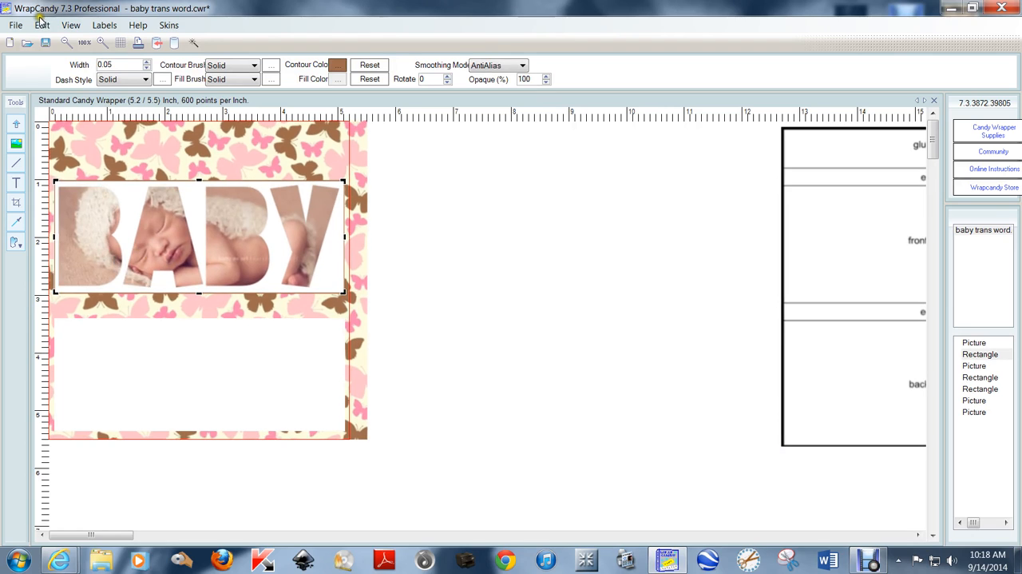
{"action": "left_click", "coordinate": [41, 25]}
{"action": "mouse_move", "coordinate": [125, 253]}
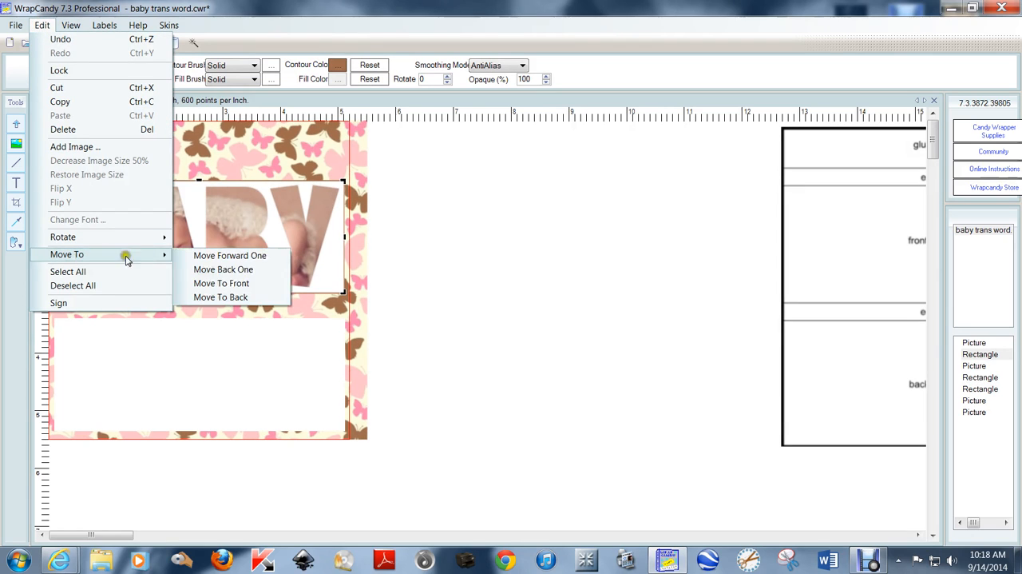
{"action": "left_click", "coordinate": [244, 284]}
{"action": "left_click", "coordinate": [611, 304]}
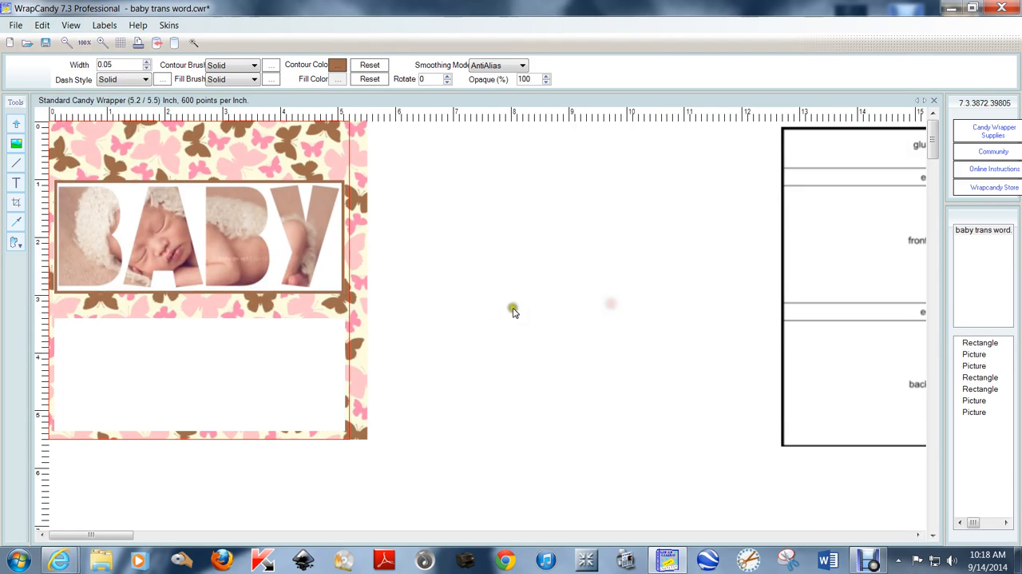
{"action": "scroll", "coordinate": [509, 292], "scroll_direction": "up", "scroll_amount": 2}
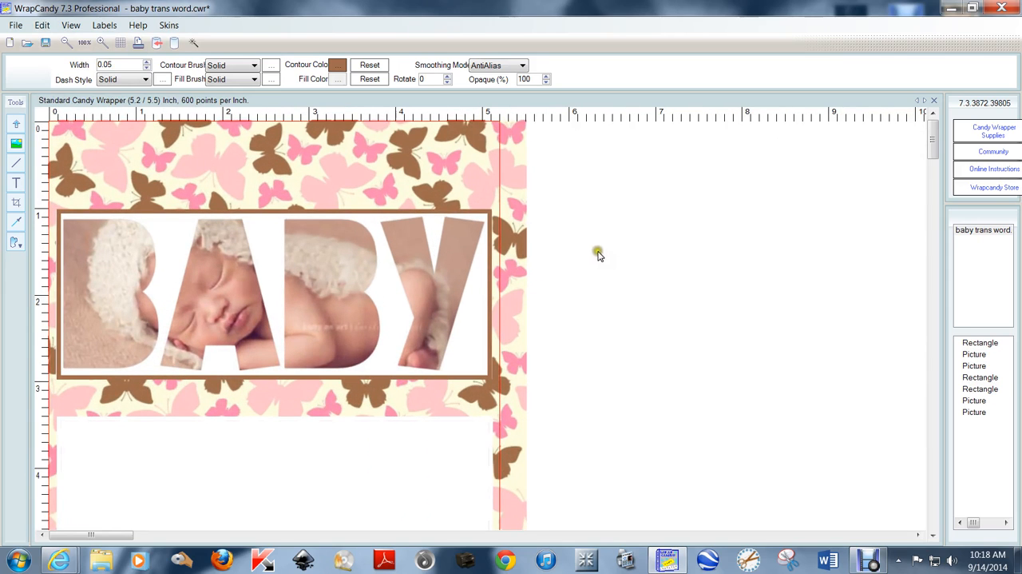
{"action": "left_click", "coordinate": [553, 144]}
{"action": "left_click", "coordinate": [662, 280]}
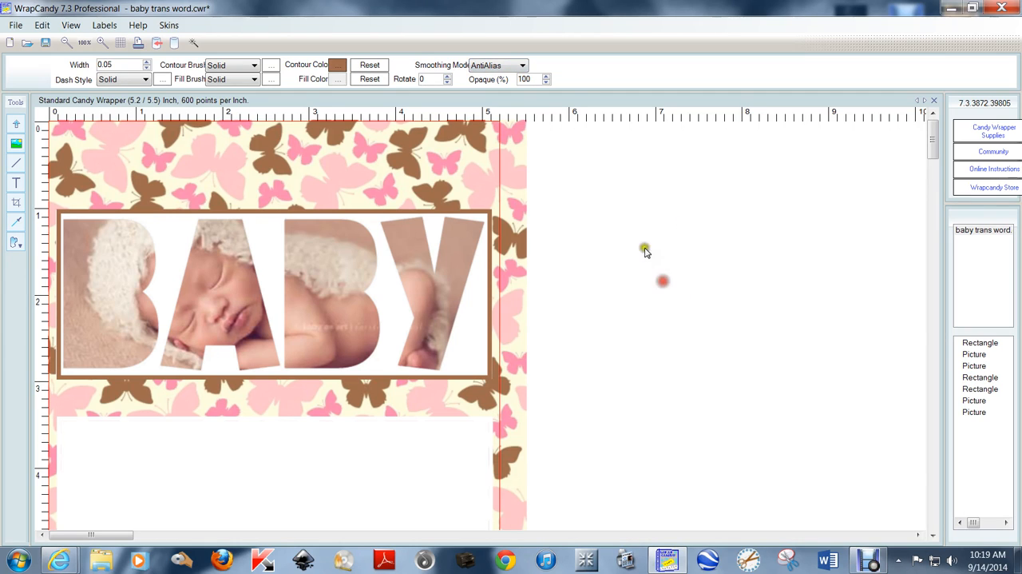